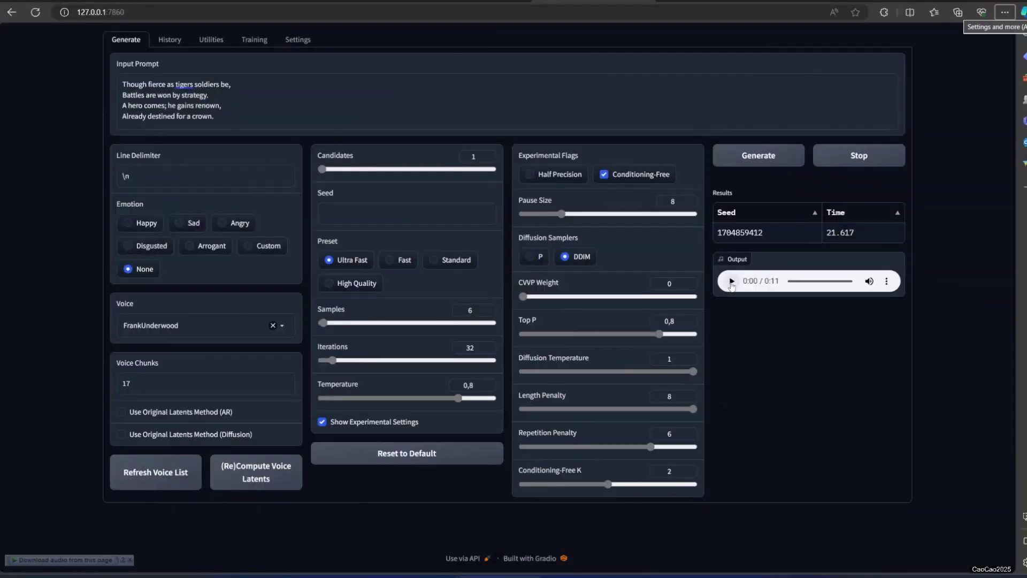
Play the generated speech clip for each of the three example cloned voices
click(731, 281)
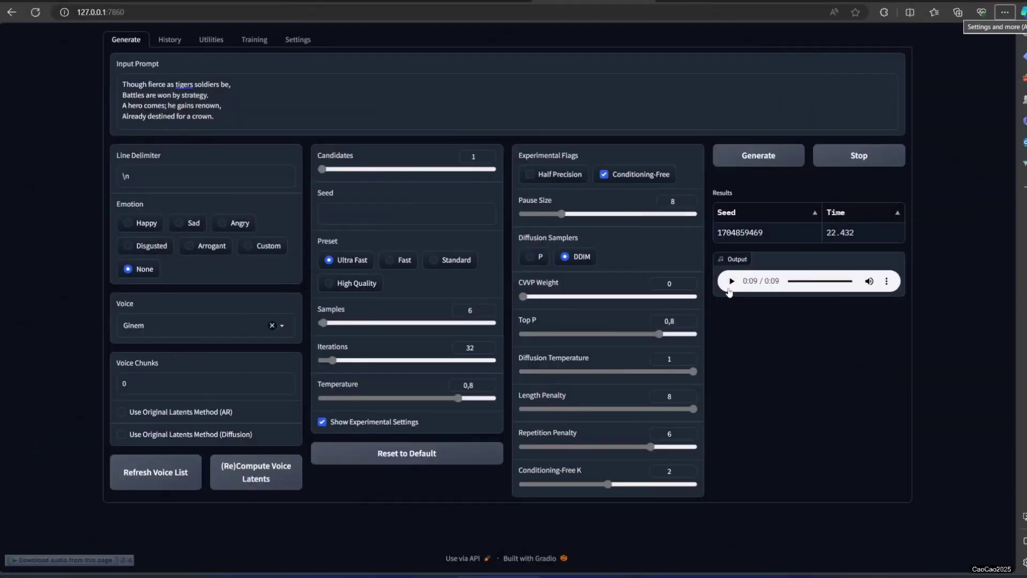
click(731, 281)
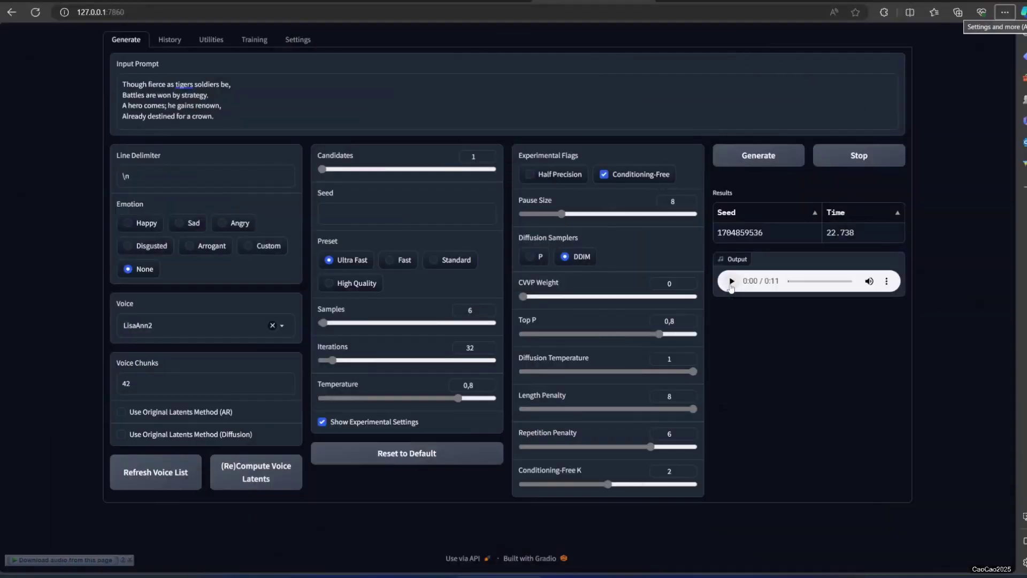
click(731, 281)
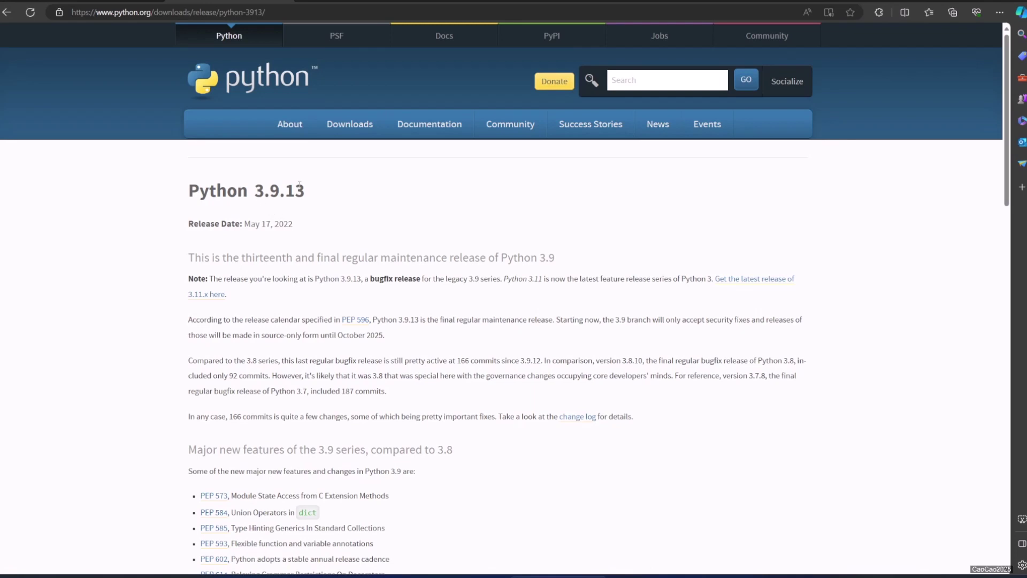
Check the Python 3.9.13 release page and the Python version folders in the local Programs\Python directory
drag(285, 191, 190, 191)
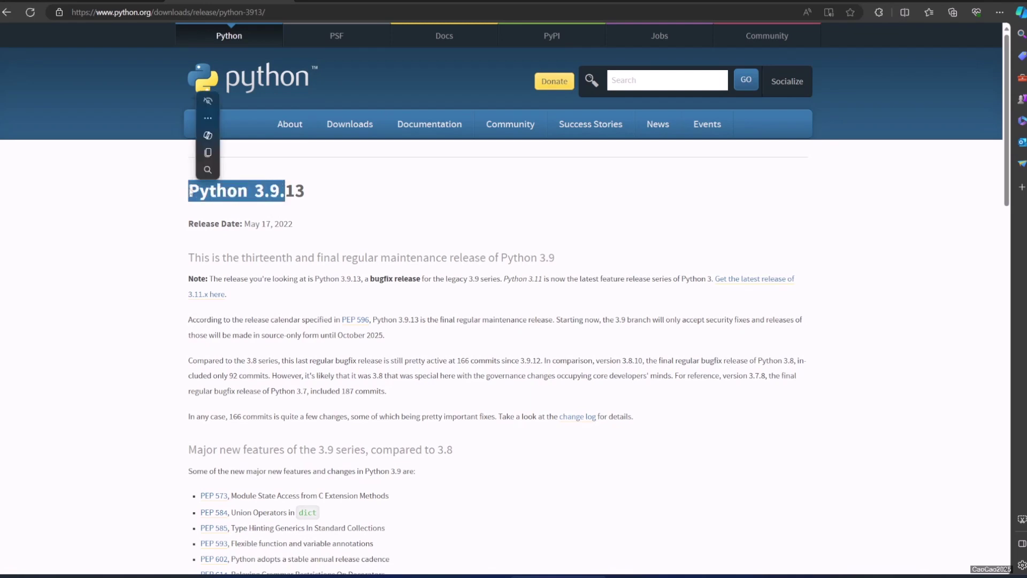
click(337, 238)
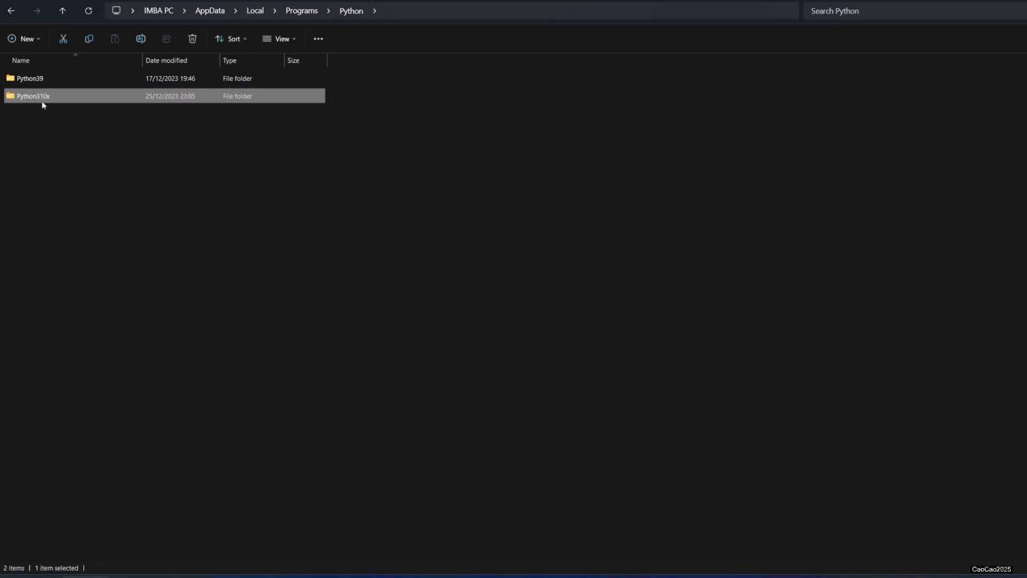
mouse_move(44, 105)
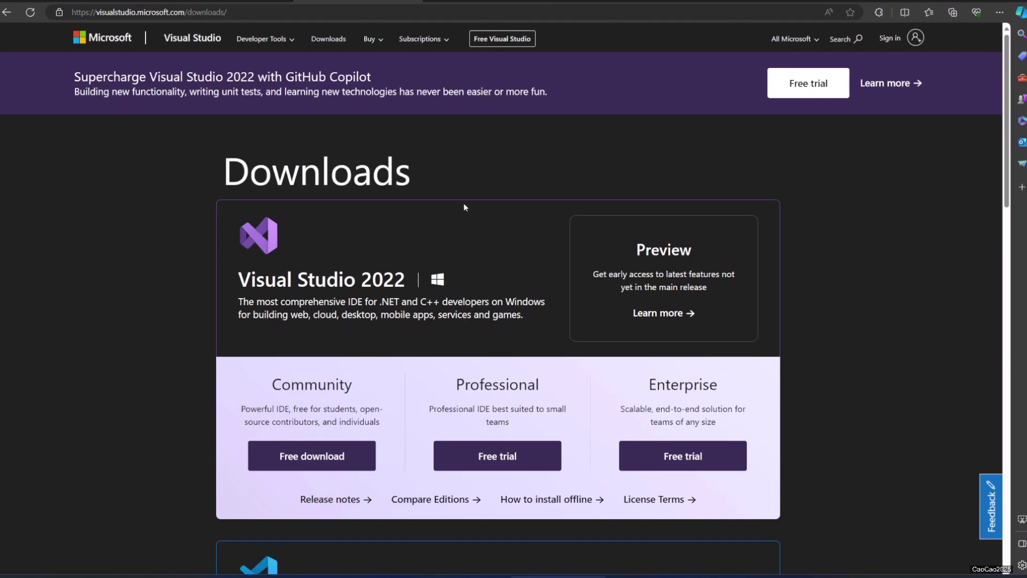
View the Visual Studio 2022 and Git download pages, ending on the mrq/ai-voice-cloning repository page
click(462, 1)
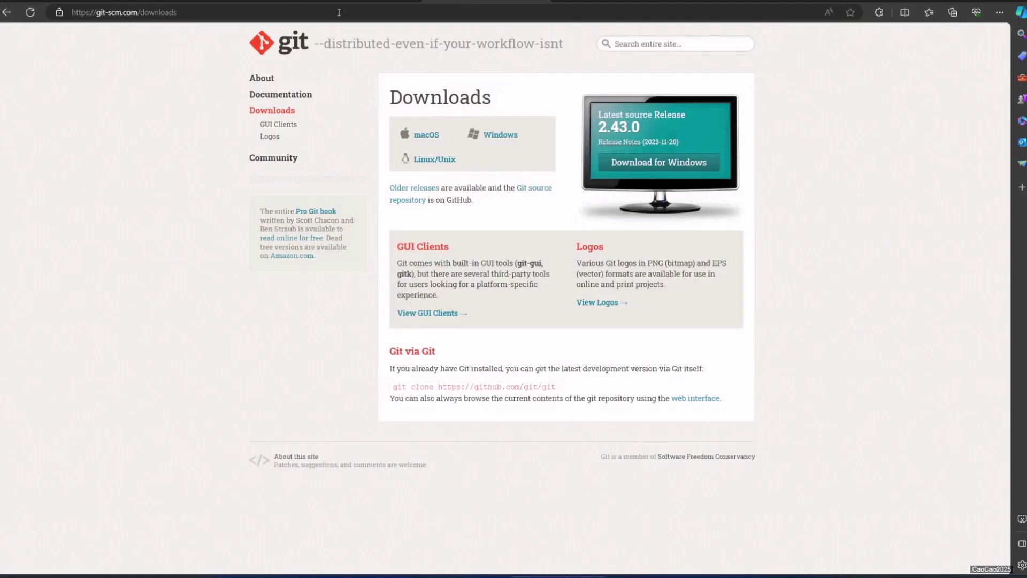
click(229, 1)
click(359, 2)
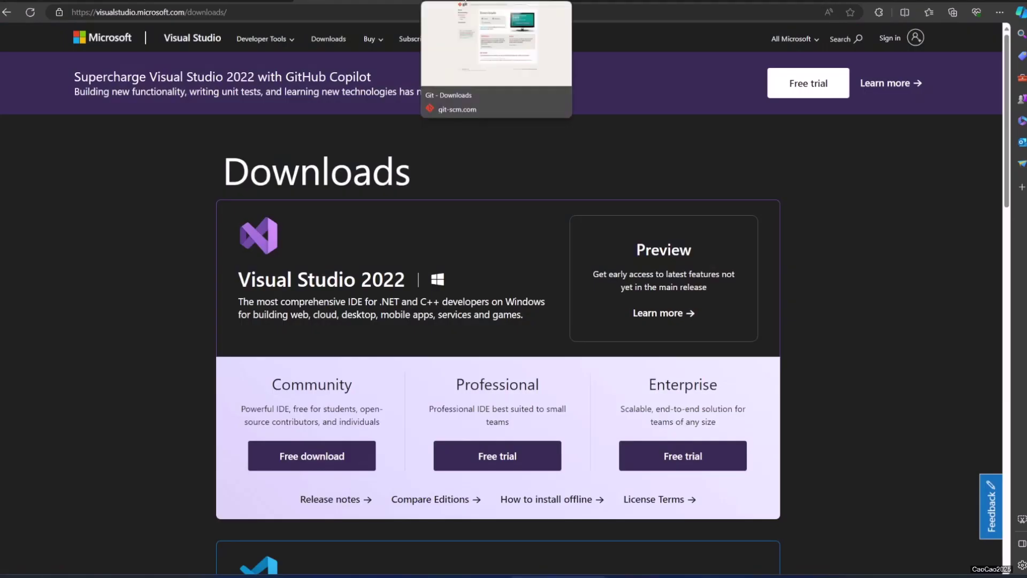
click(496, 2)
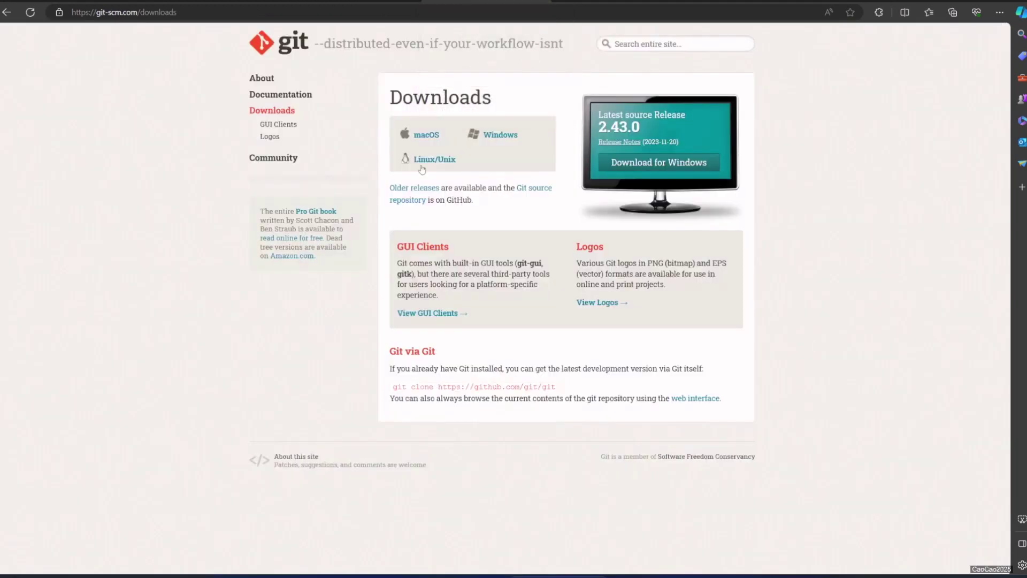
click(107, 2)
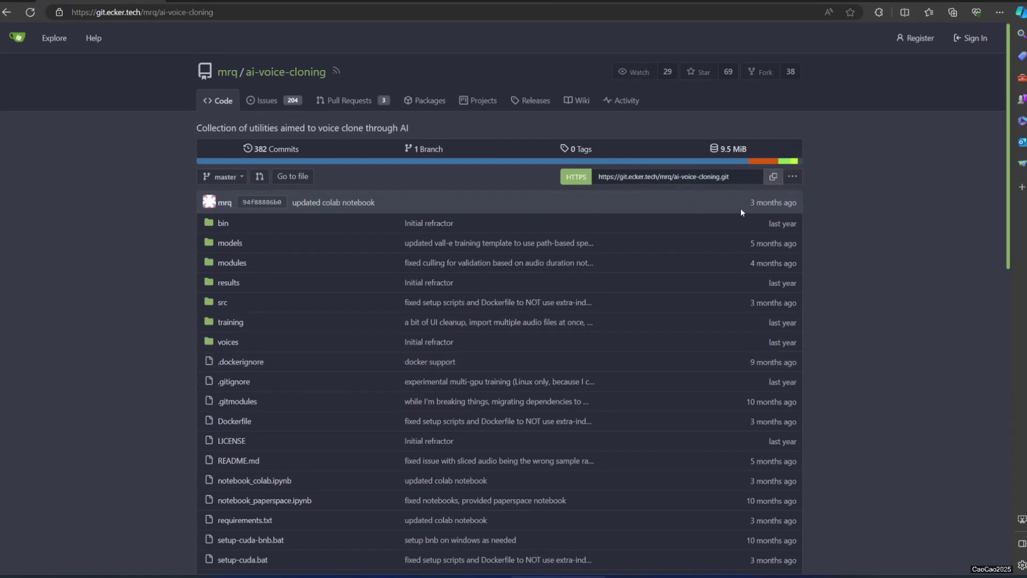
Open a Windows command prompt and change to the soft folder on drive D
key(super+r)
text(cmd)
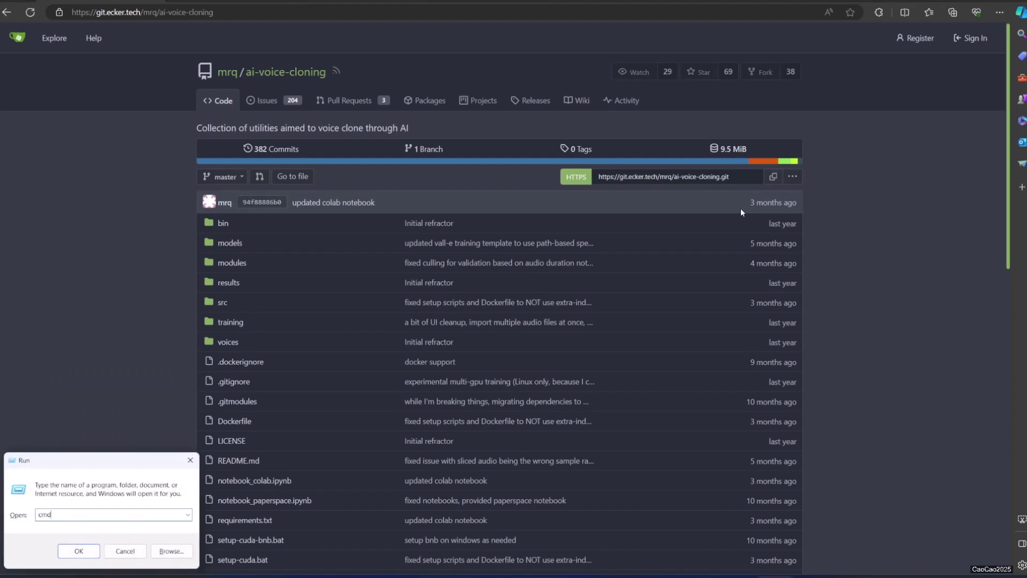
key(Return)
text(d:)
key(Return)
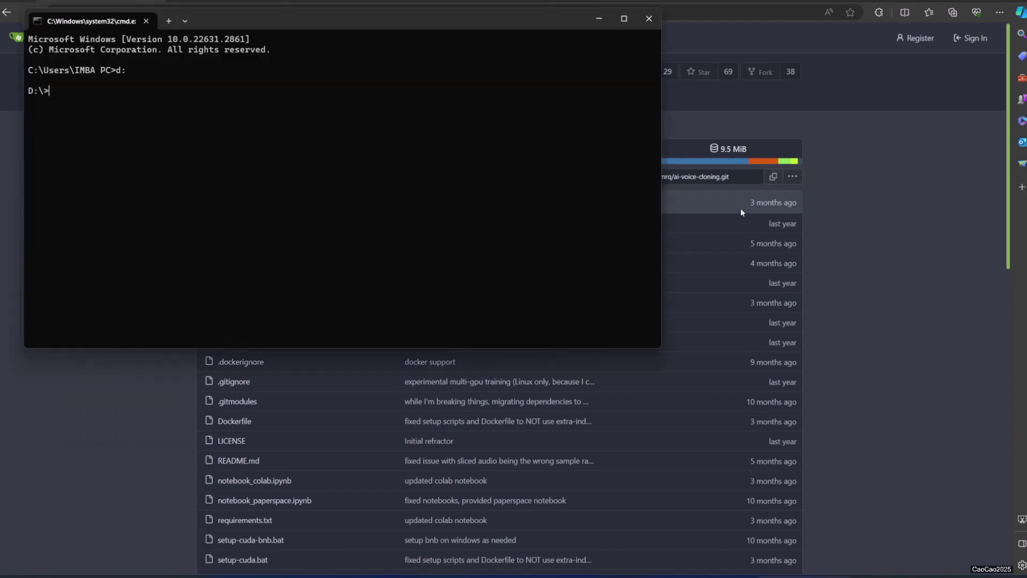
text(cs soft)
key(Return)
text(git clone)
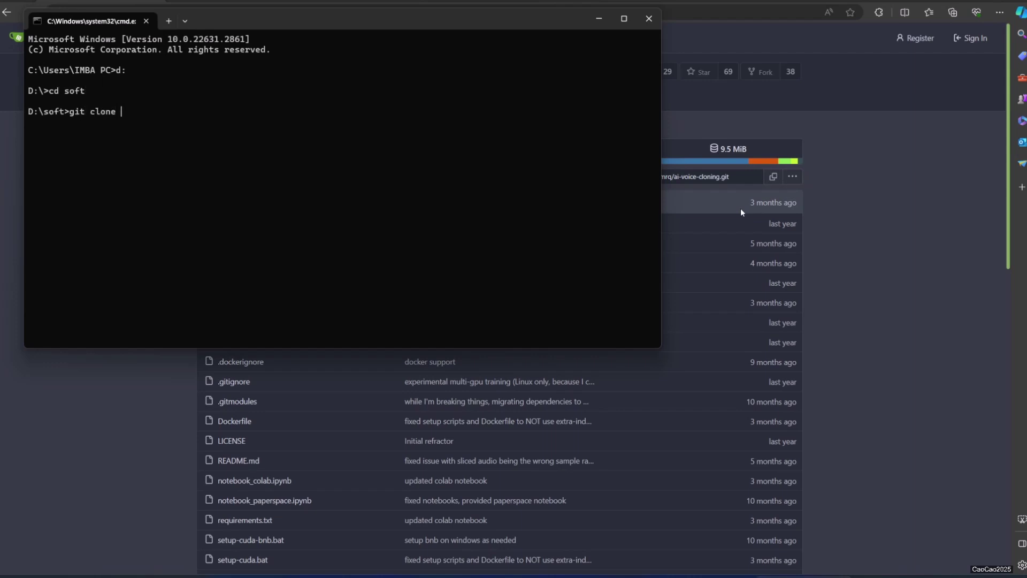
text(https://git.ecker.tech/mrq/ai-voice-cloning.git)
key(Return)
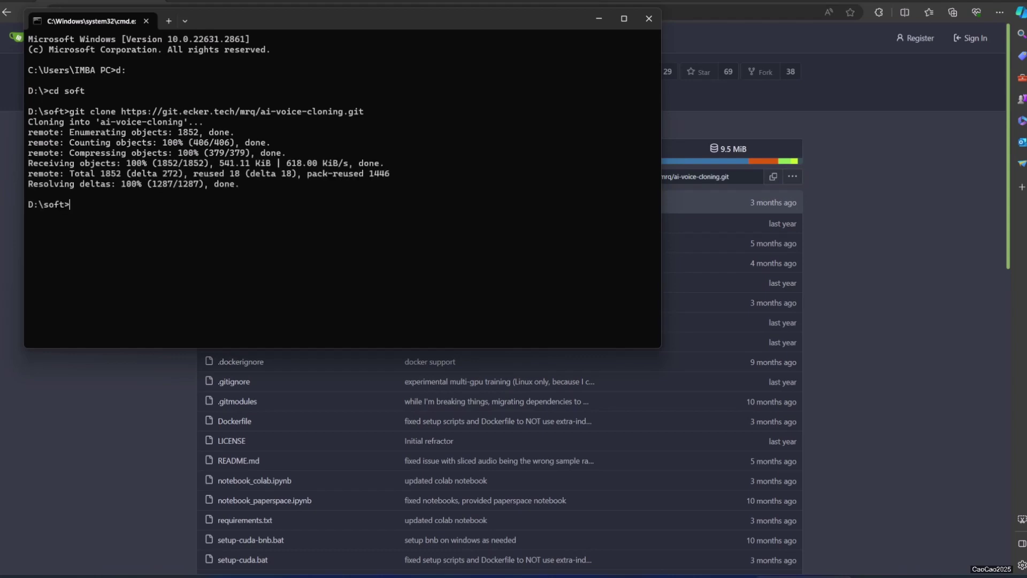
key(Up)
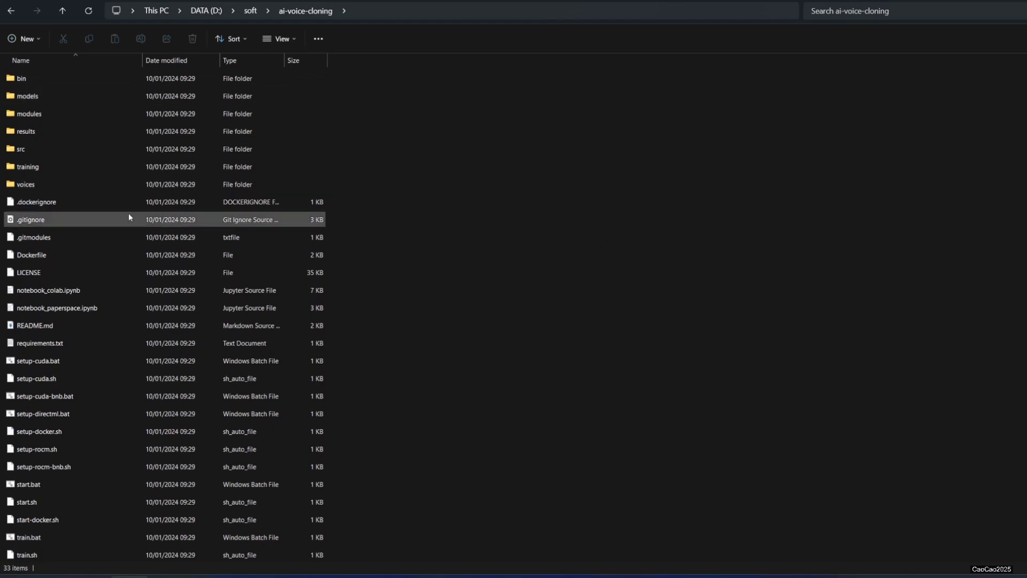
Run setup-cuda.bat from the D:\soft\ai-voice-cloning folder in File Explorer
scroll(228, 314, down, 2)
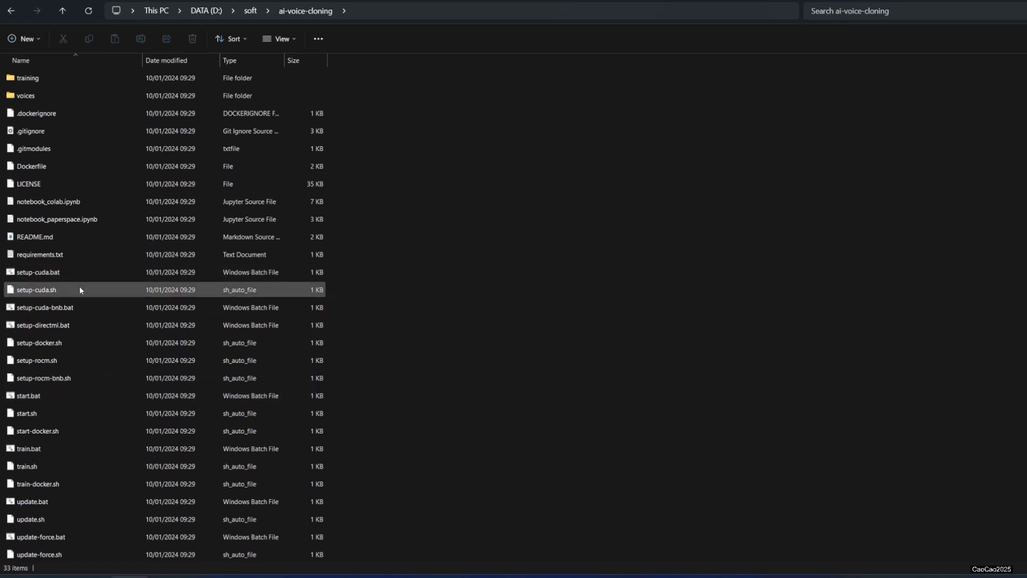
click(56, 270)
double_click(56, 272)
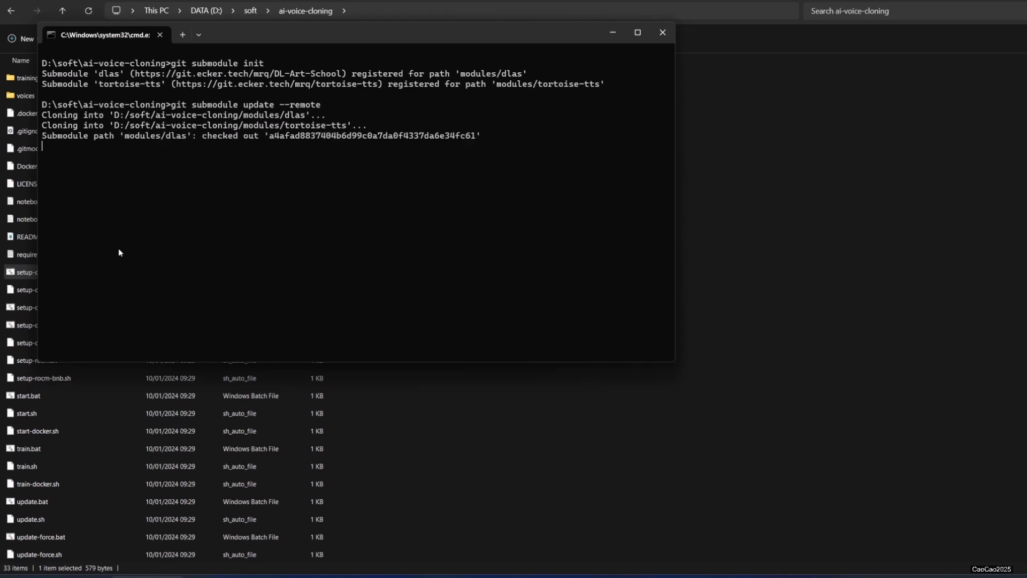
text(python -m venv venv)
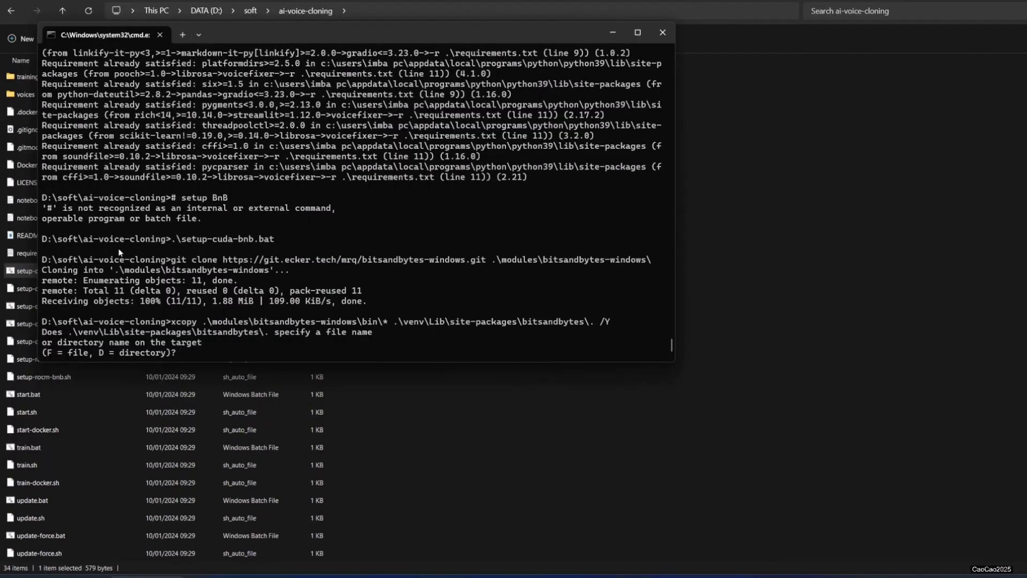
Answer D (directory) to each xcopy prompt for the bitsandbytes, cuda_setup and nn targets
text(D)
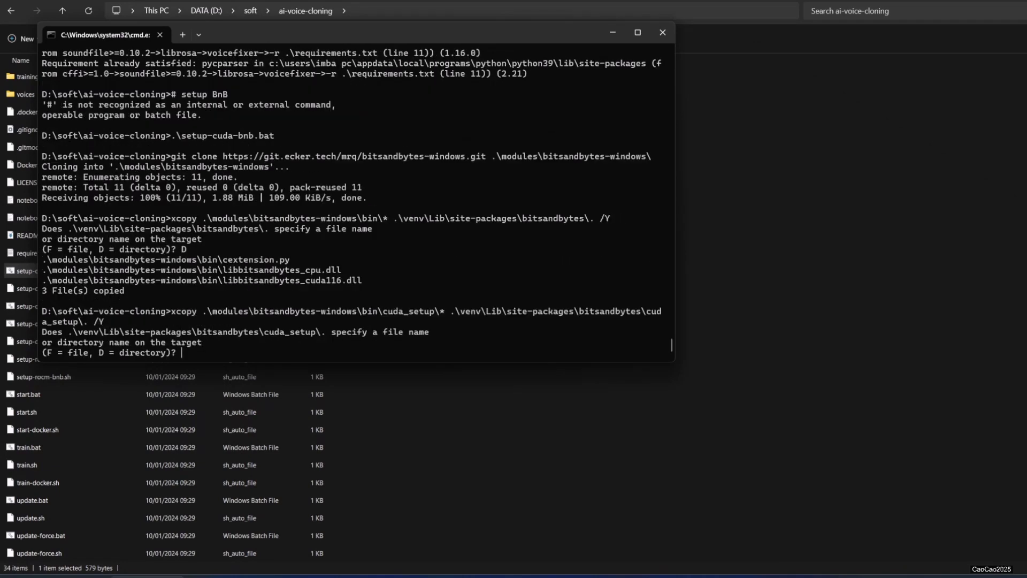
text(D)
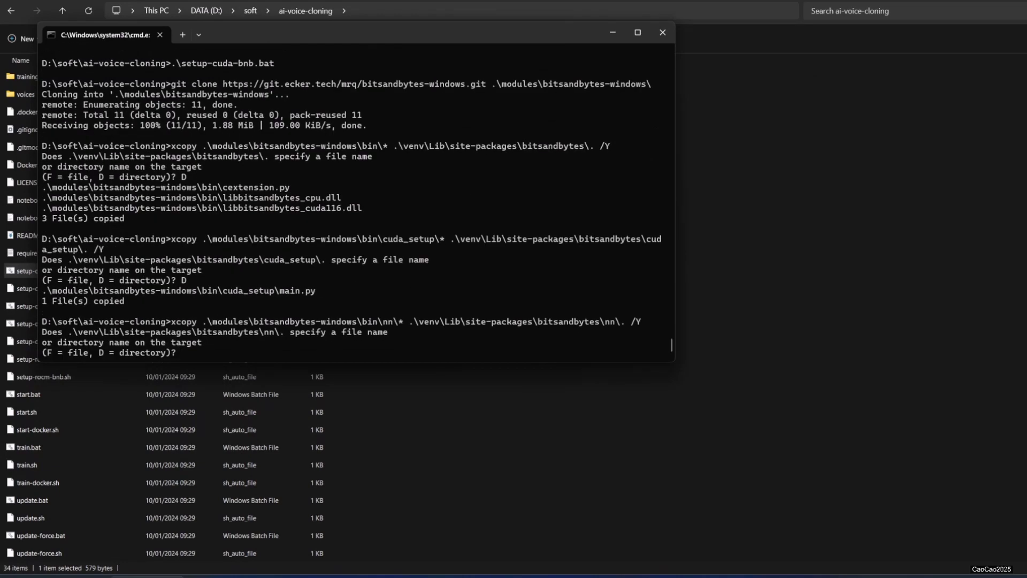
text(D)
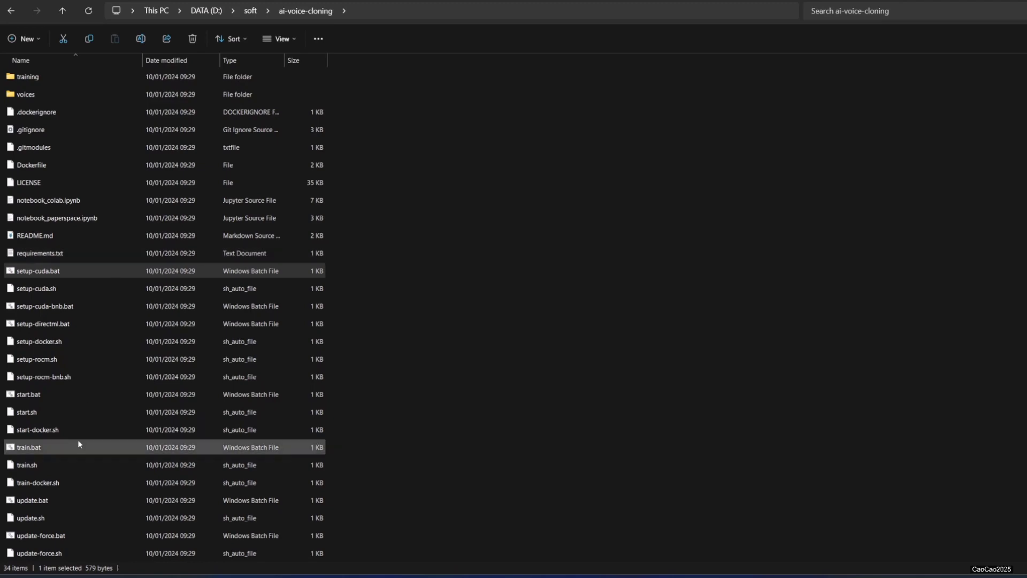
Launch start.bat from the ai-voice-cloning folder and find the local URL in its console output
click(79, 398)
double_click(79, 398)
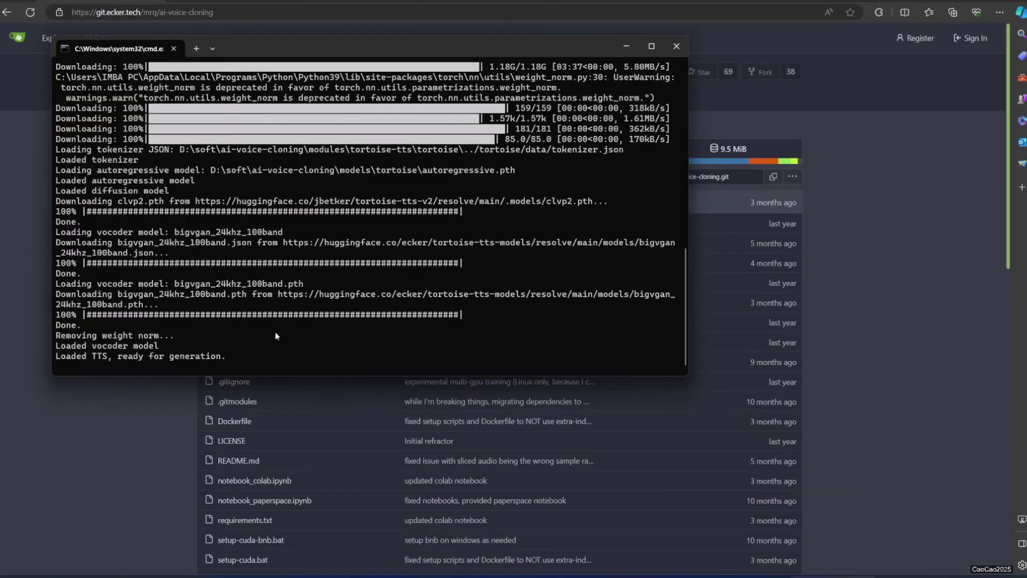
scroll(220, 290, up, 5)
scroll(285, 332, up, 3)
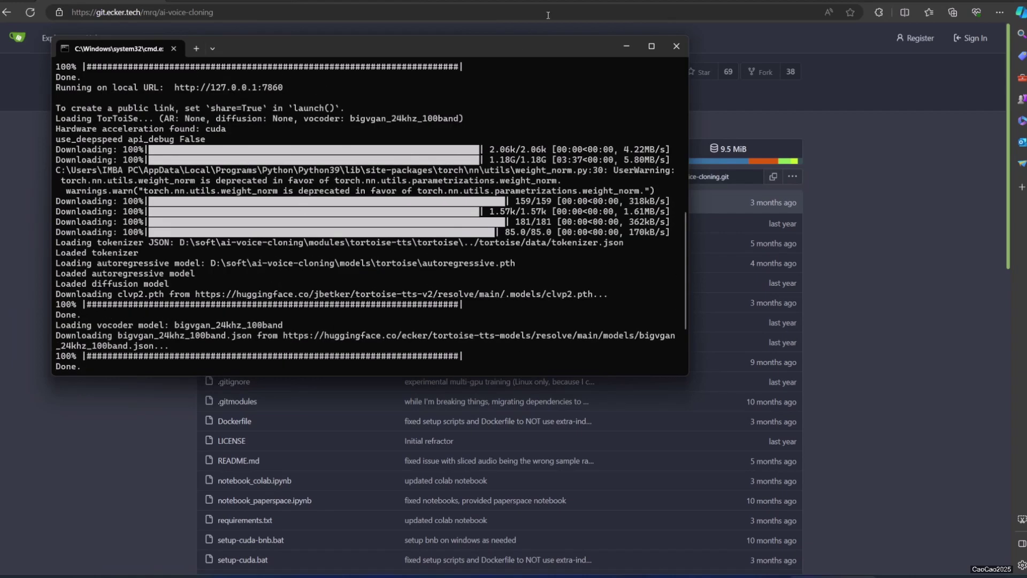
Open localhost:7860 in a new browser tab to load the voice cloning web interface
click(561, 2)
key(ctrl+t)
text(l)
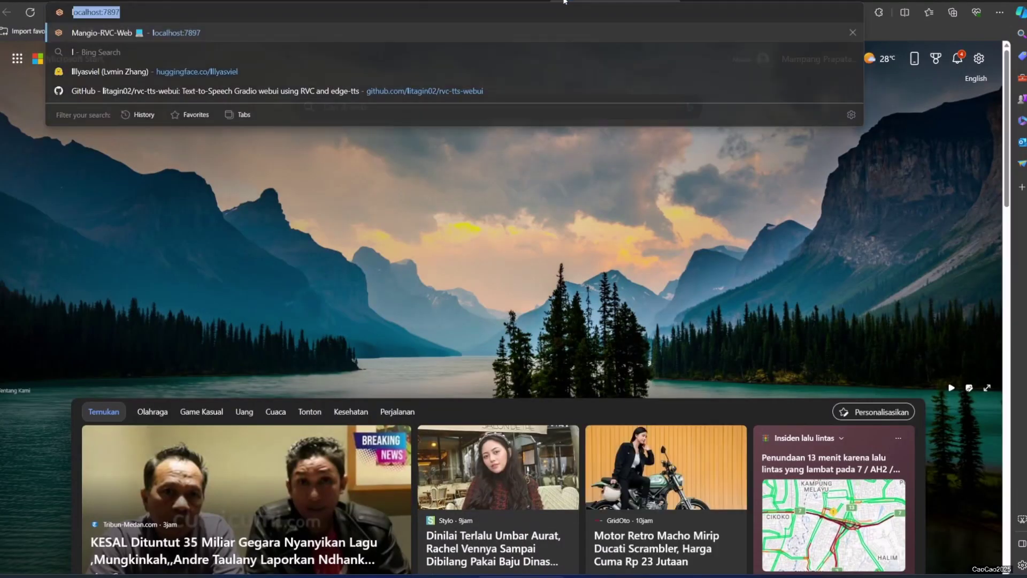
text(ocalhost:7860)
key(Return)
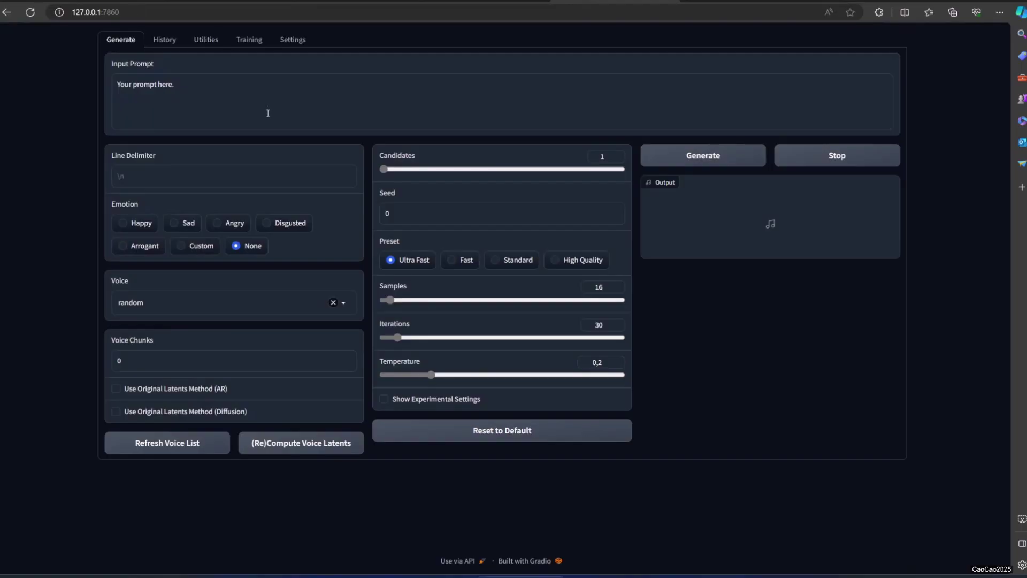
Review the application settings and the available voice choices for generation
click(293, 40)
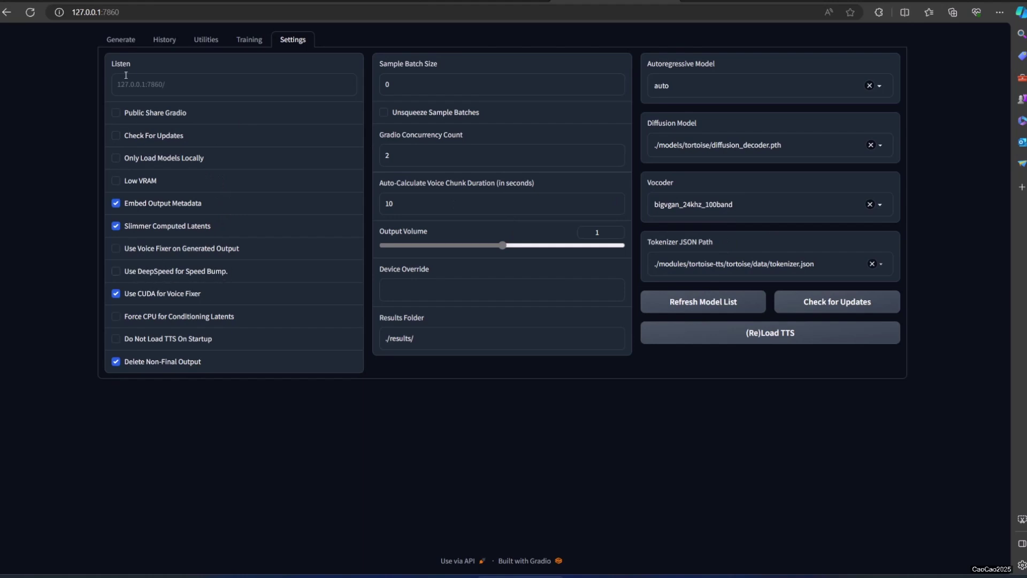
click(122, 47)
click(207, 308)
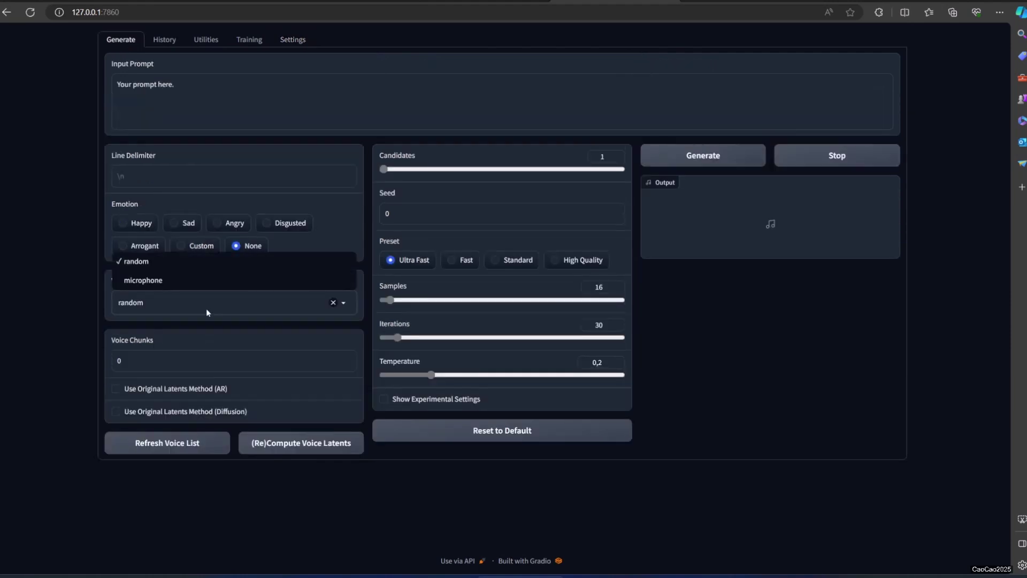
click(42, 346)
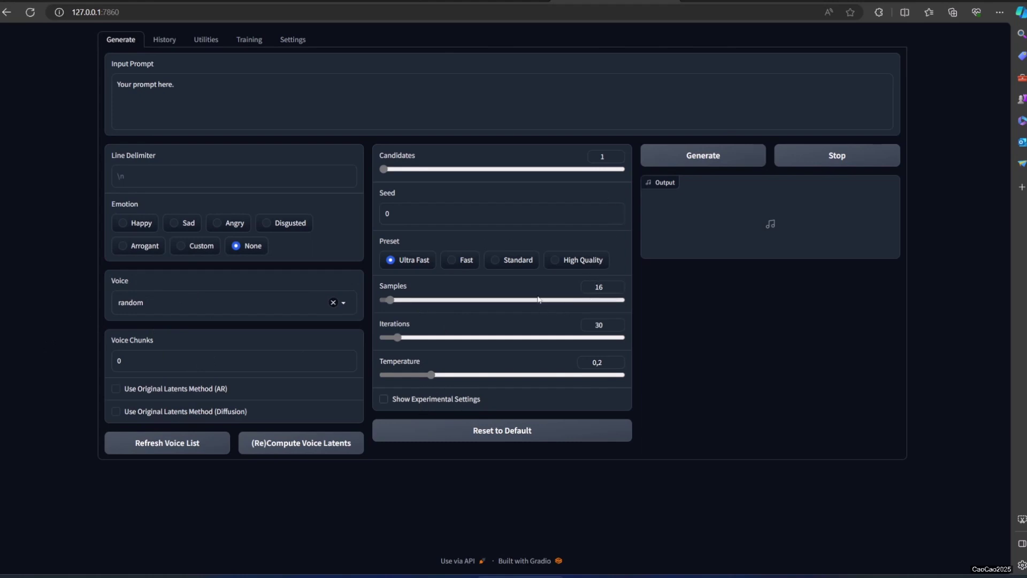
Show the experimental settings and set Samples 6, Iterations 12, Diffusion Temperature 0.75, Length Penalty 8 and Repetition Penalty 6
click(436, 399)
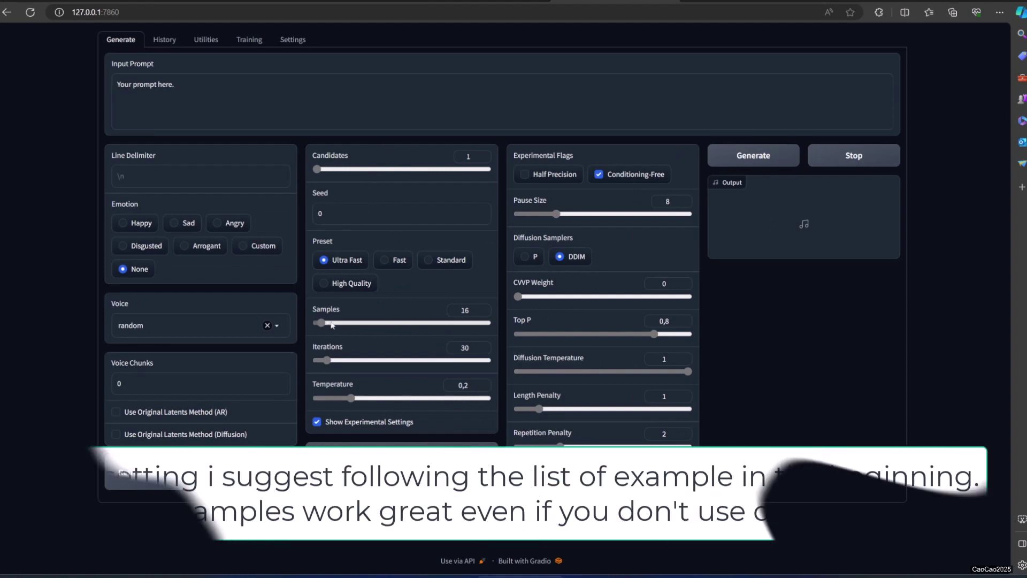
Replace the input prompt with "hello guys, welcome back with me saw saw 2025" and generate the speech
drag(176, 84, 57, 92)
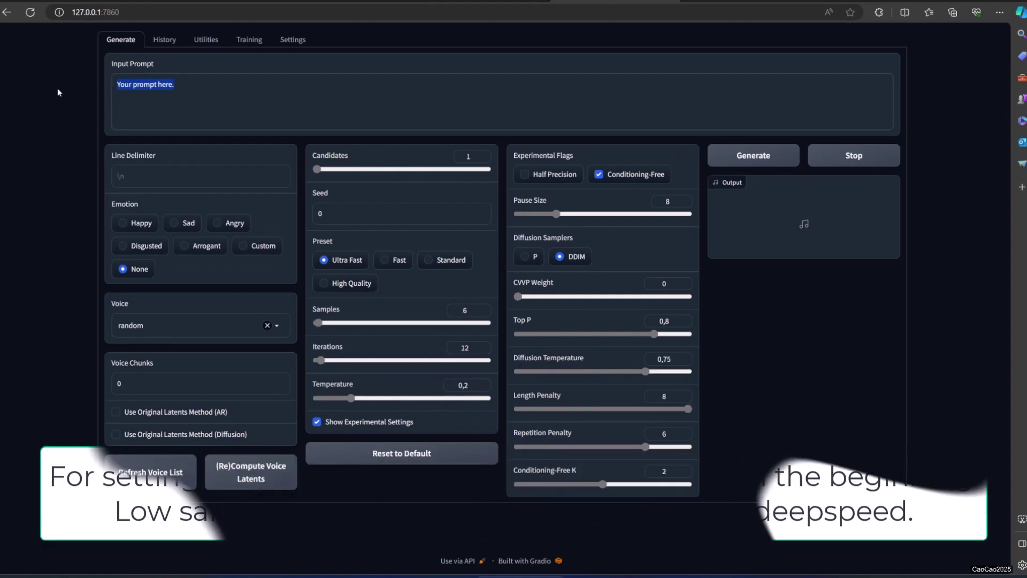
text(hello)
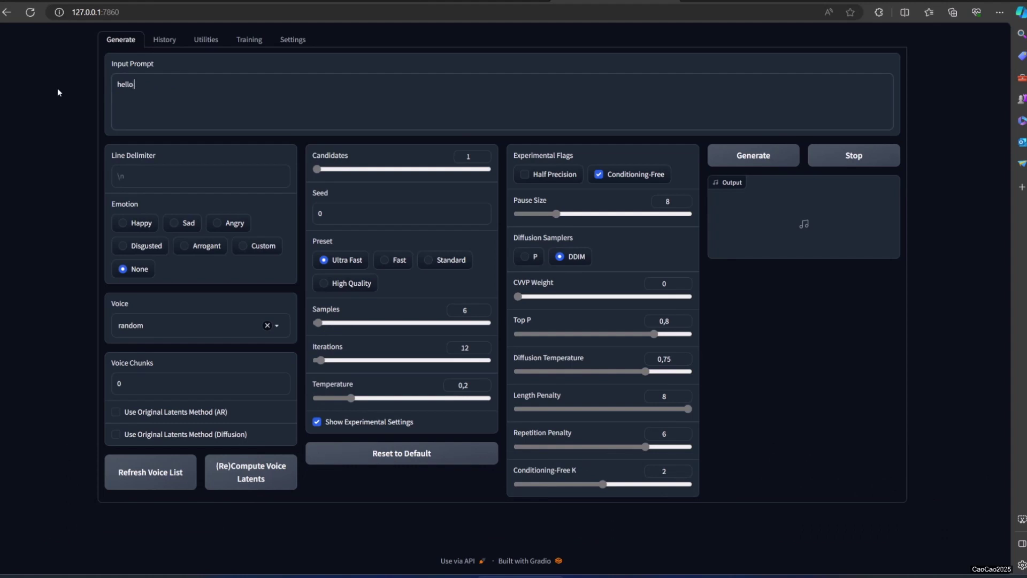
text(guys, welcome back with me saw saw 2025)
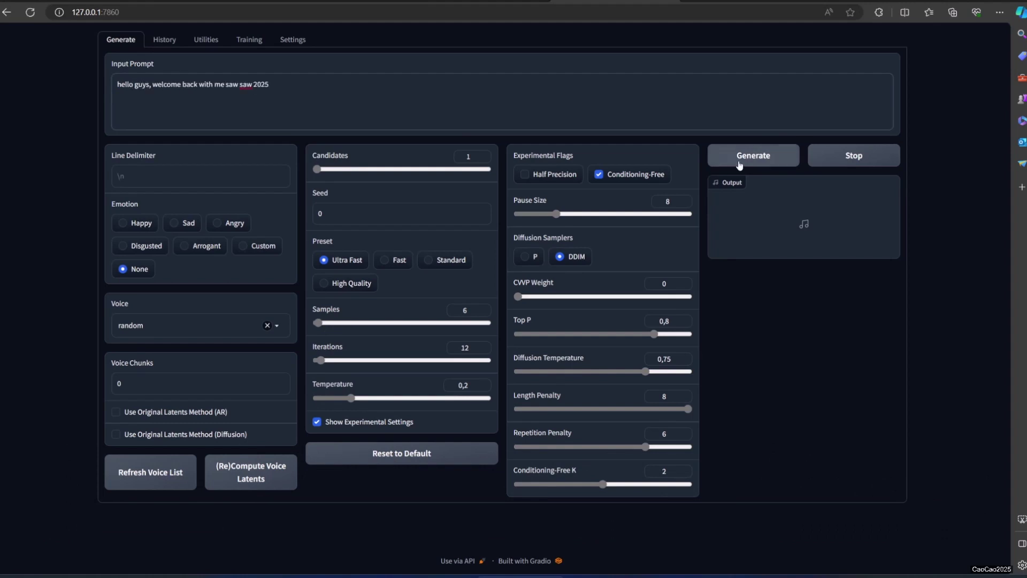
click(741, 163)
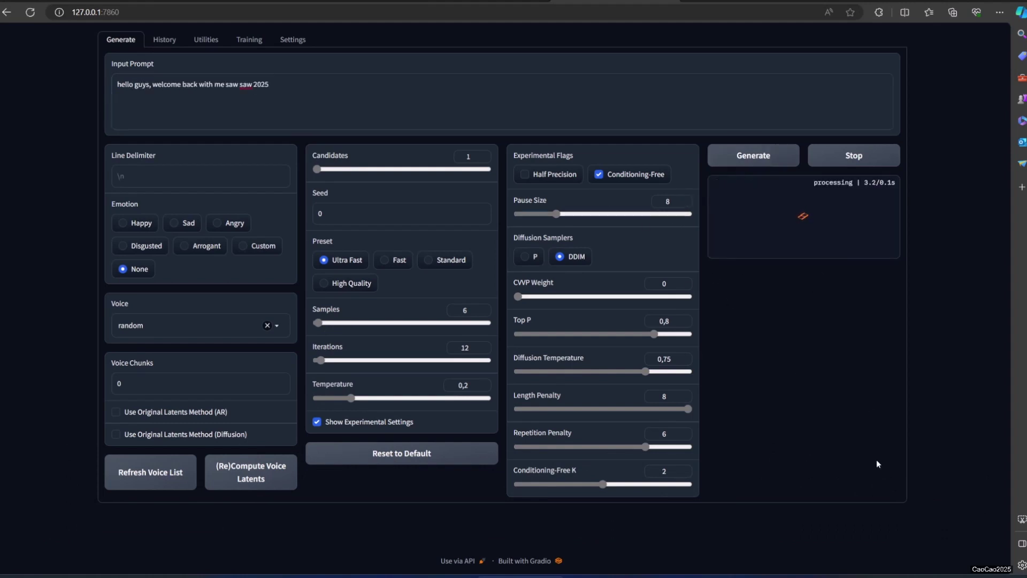
Check the generation progress in the console window and play the generated audio
click(813, 575)
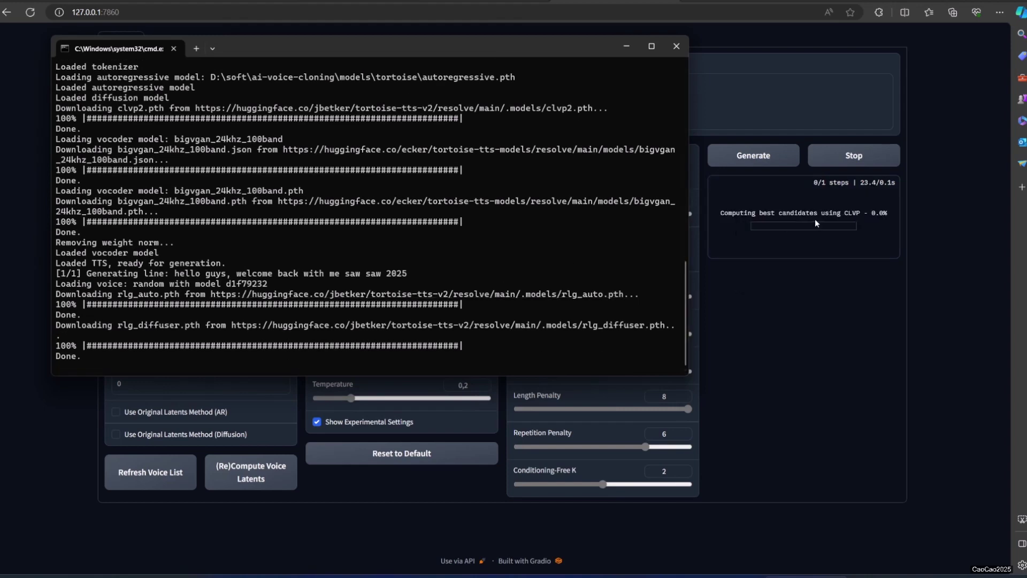
click(797, 302)
click(727, 281)
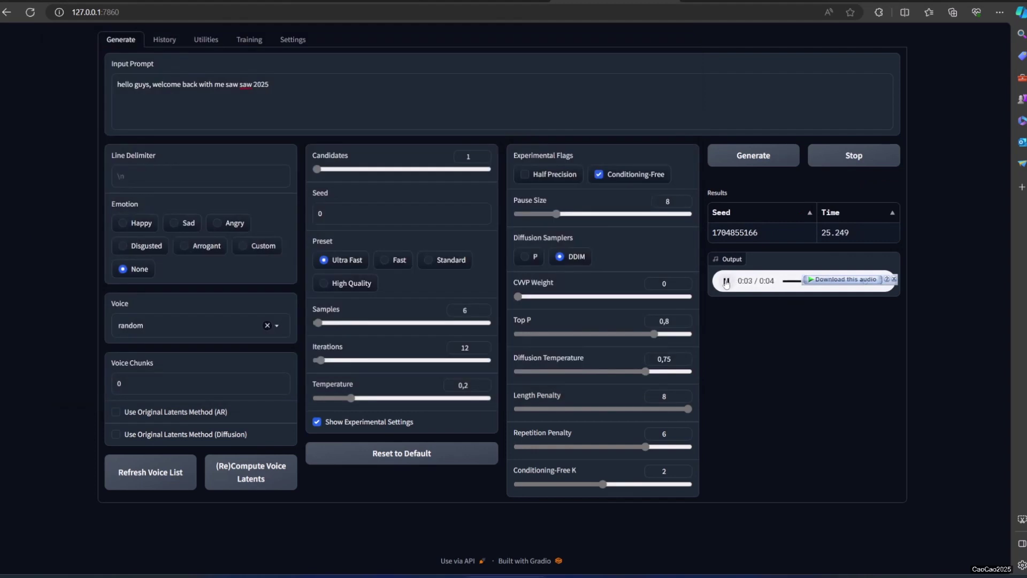
Generate the speech from the same prompt twice more with unchanged settings, playing each resulting audio output
click(755, 160)
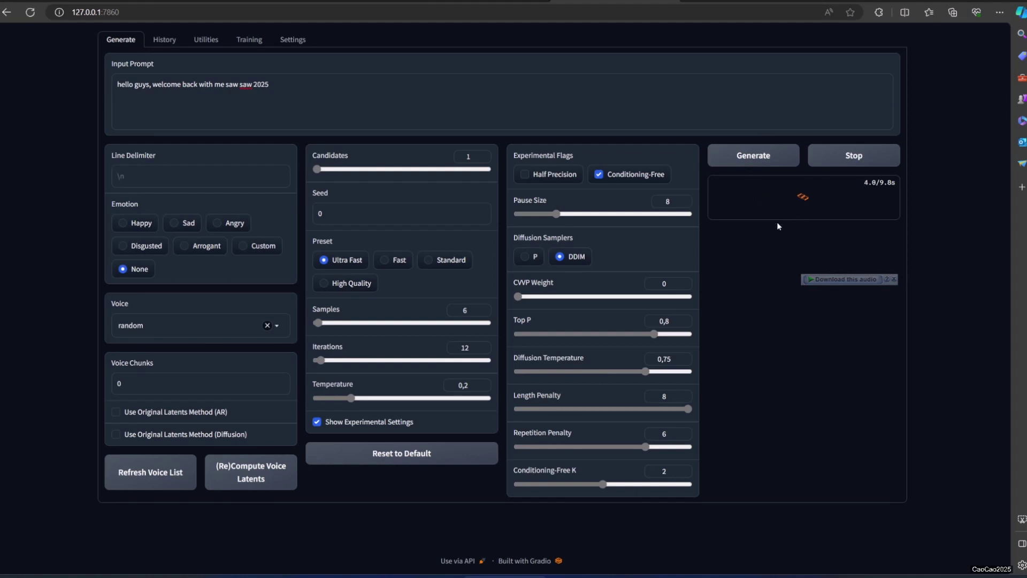
click(726, 281)
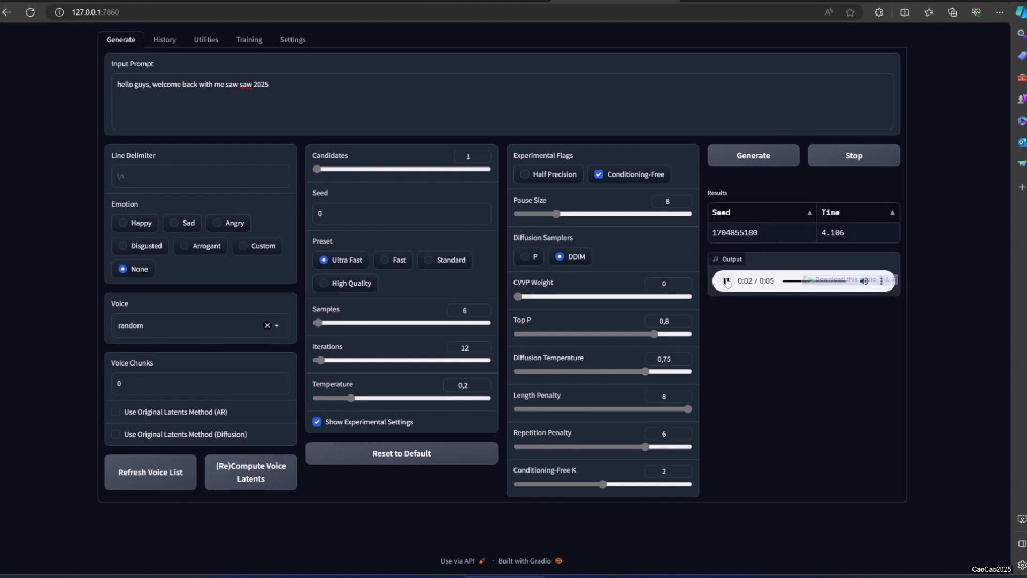
click(760, 160)
click(726, 281)
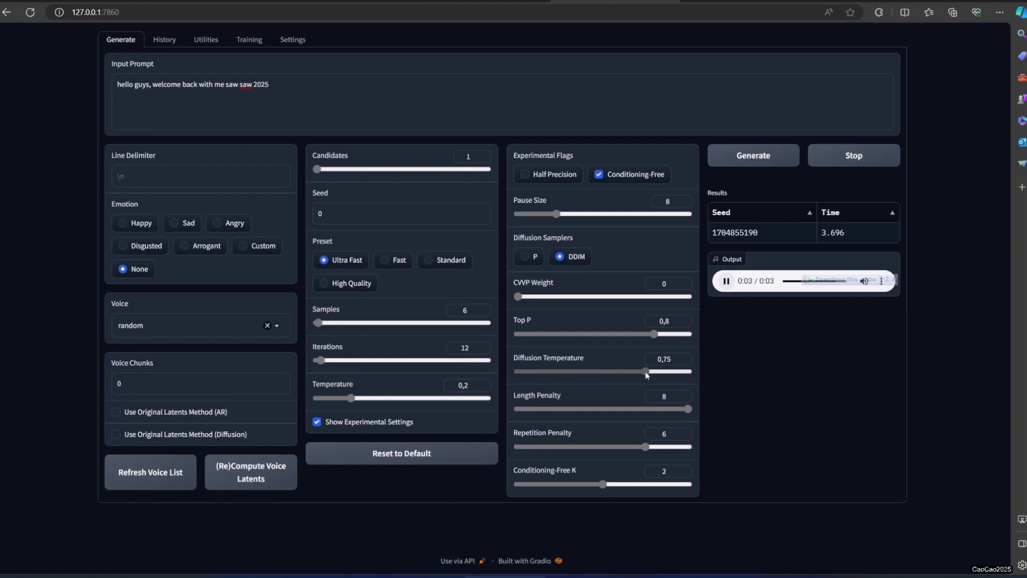
Set Diffusion Temperature to 1, regenerate the speech and play the output
drag(647, 373, 692, 372)
click(747, 161)
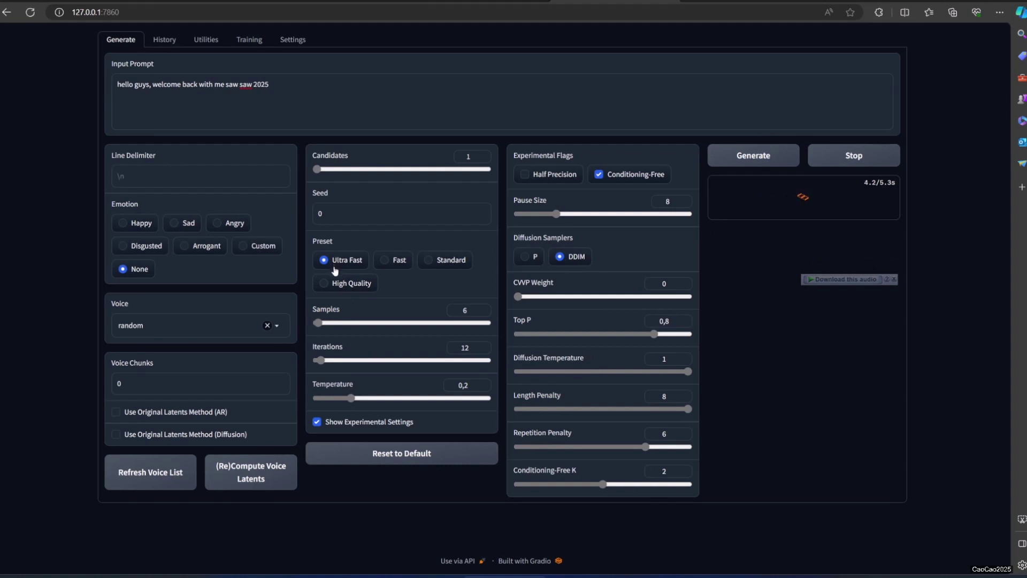
click(726, 282)
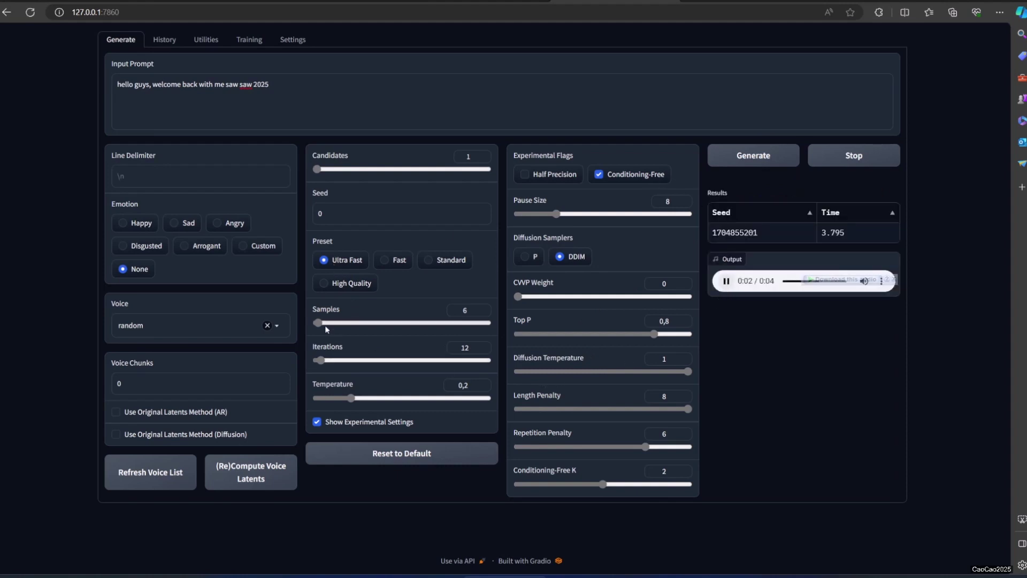
Set Samples to 12, regenerate the speech and play the output
double_click(465, 310)
text(1)
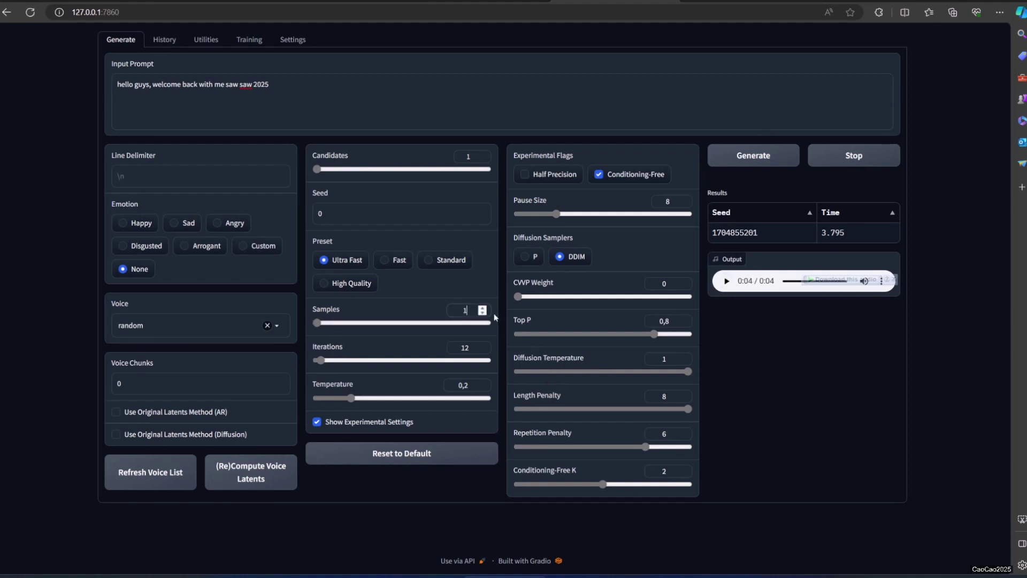
text(2)
click(760, 157)
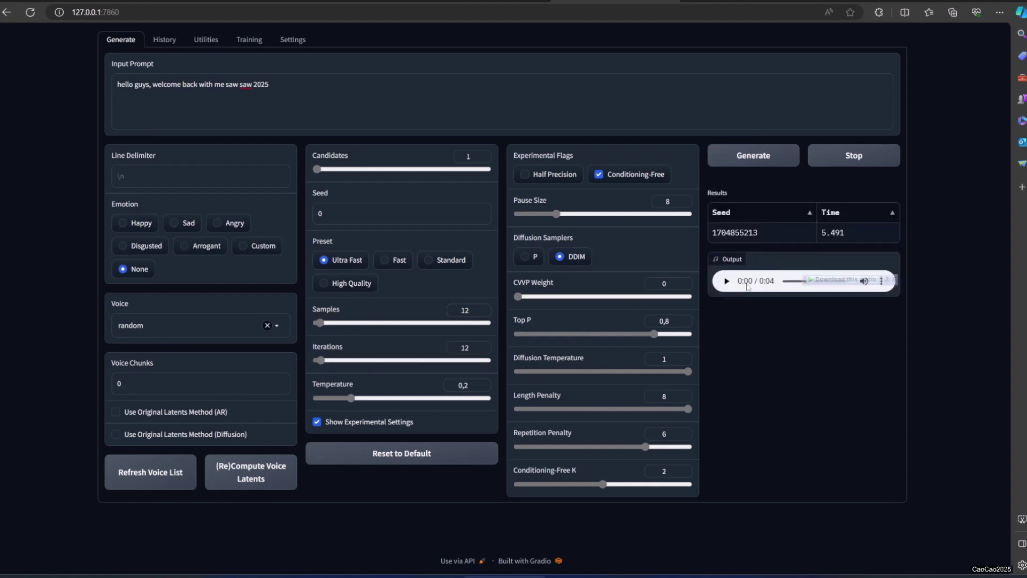
click(725, 281)
Set Iterations to 24 and generate the speech twice, playing each output
double_click(476, 348)
text(24)
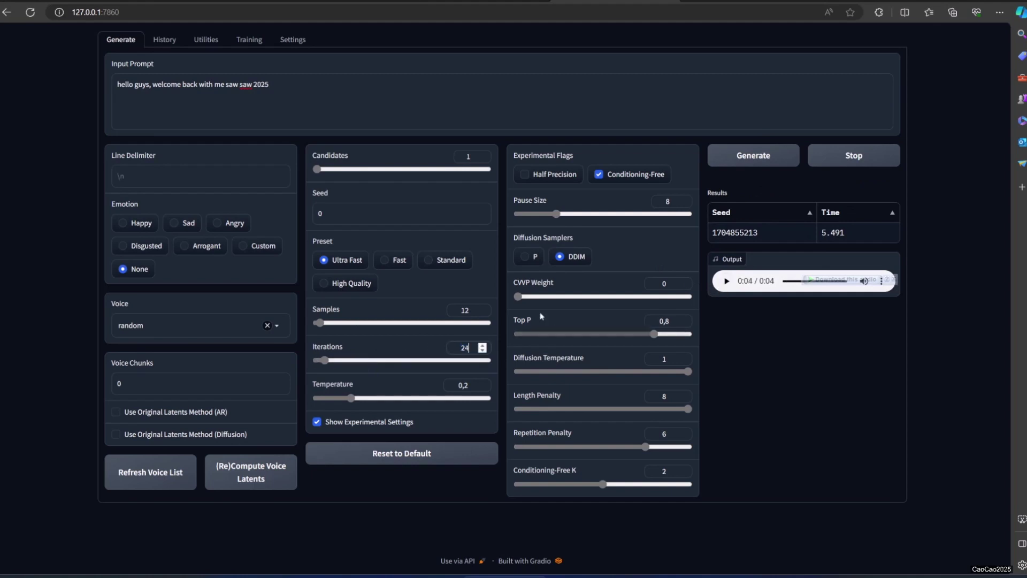
click(733, 155)
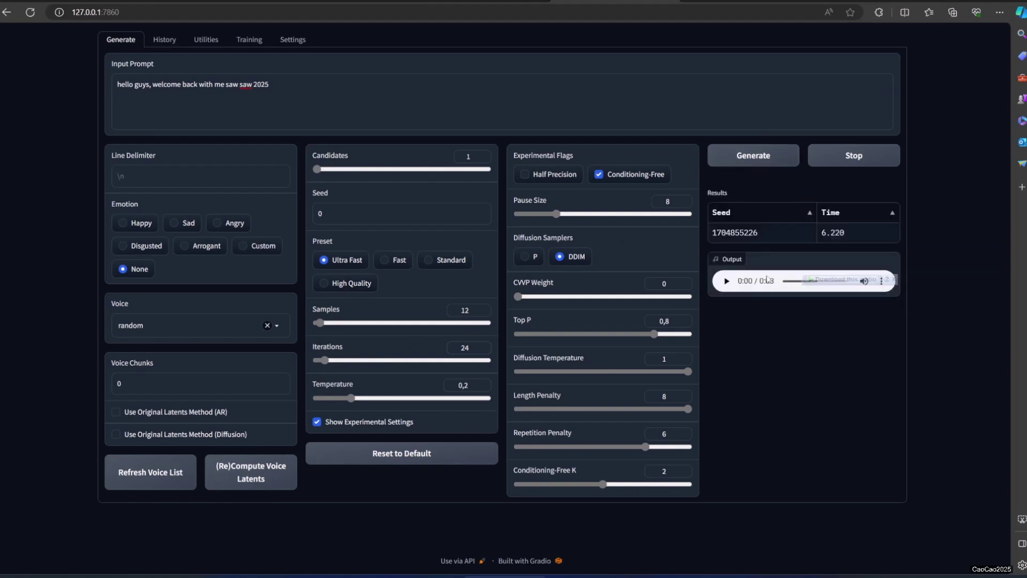
click(726, 281)
click(754, 156)
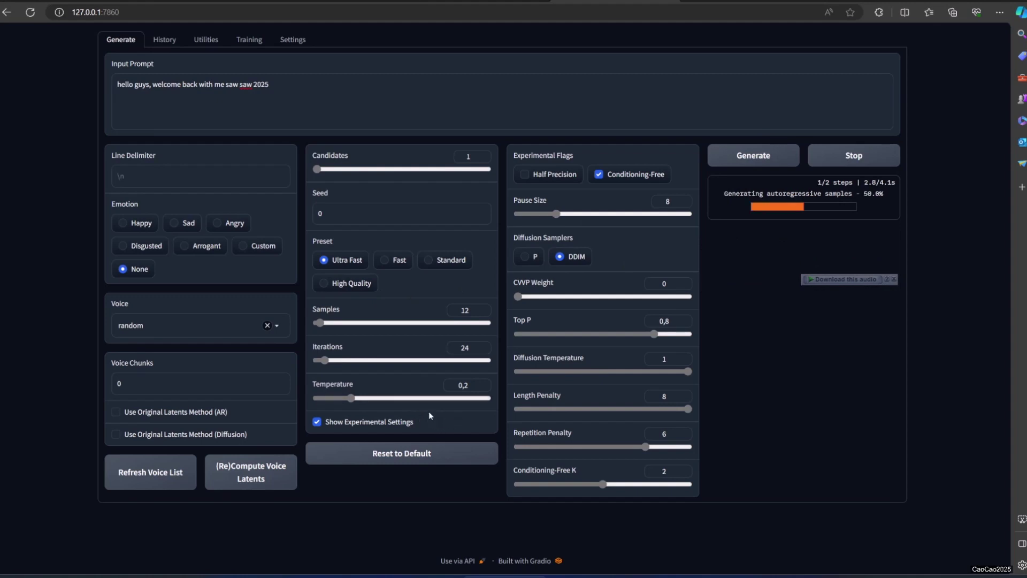
click(726, 281)
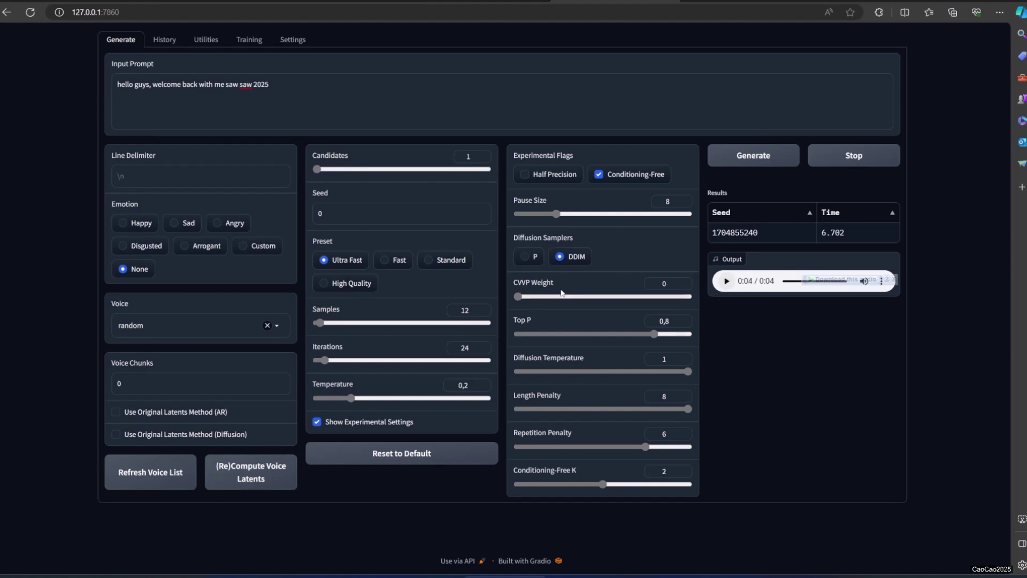
Try the Fast preset, return to Ultra Fast with Iterations set to 32, and play the output audio
click(387, 265)
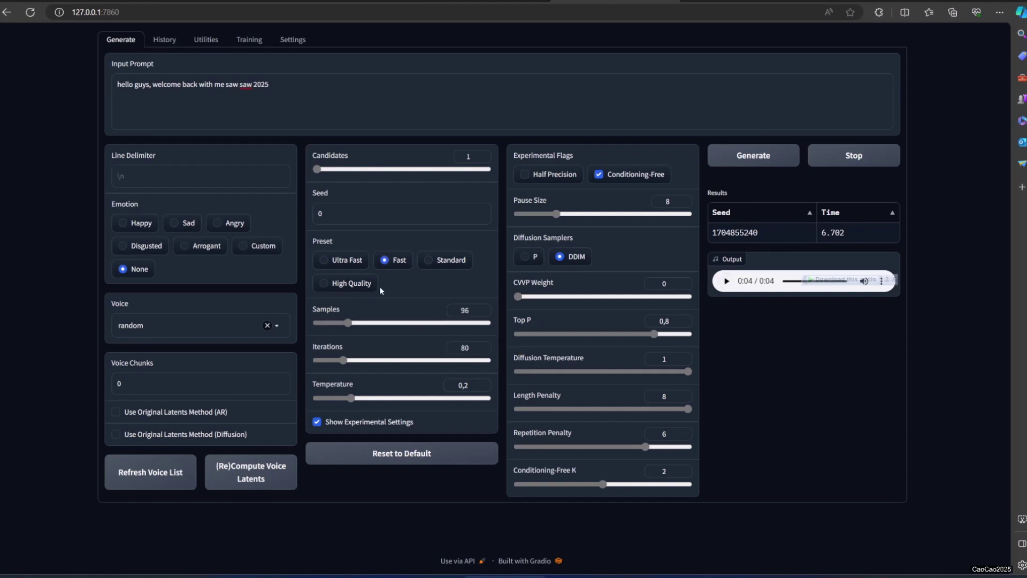
click(353, 262)
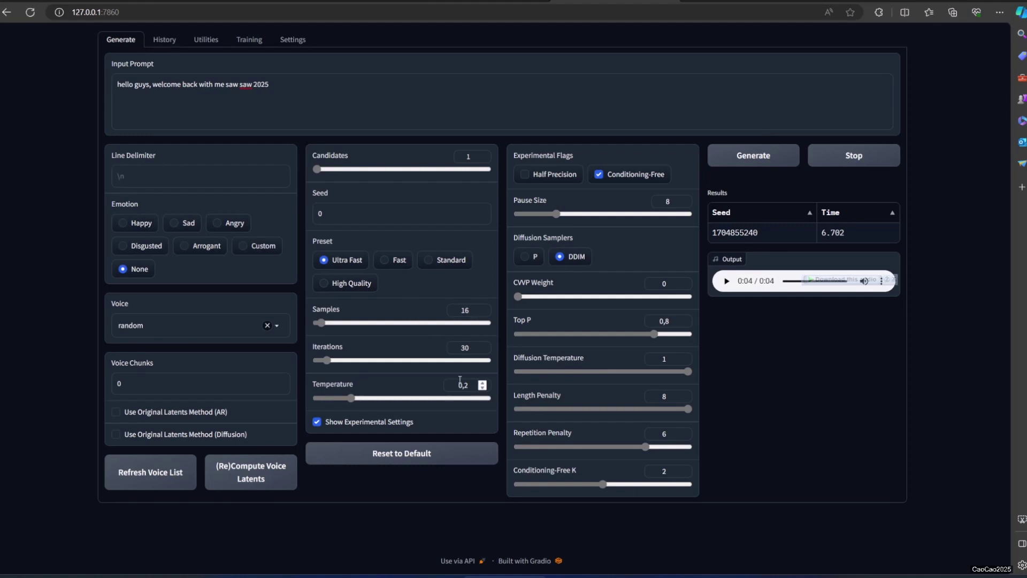
double_click(463, 347)
text(32)
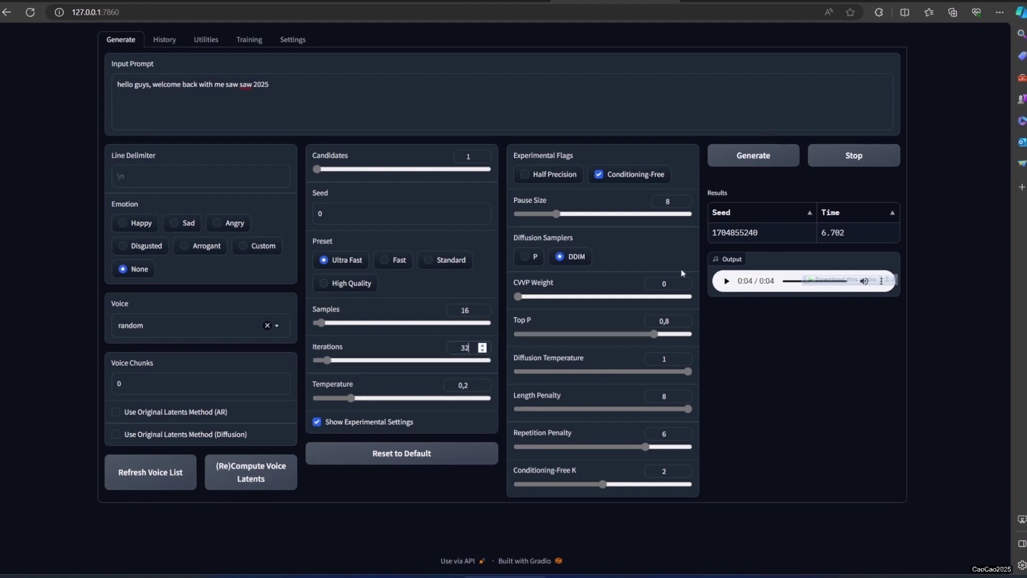
click(727, 281)
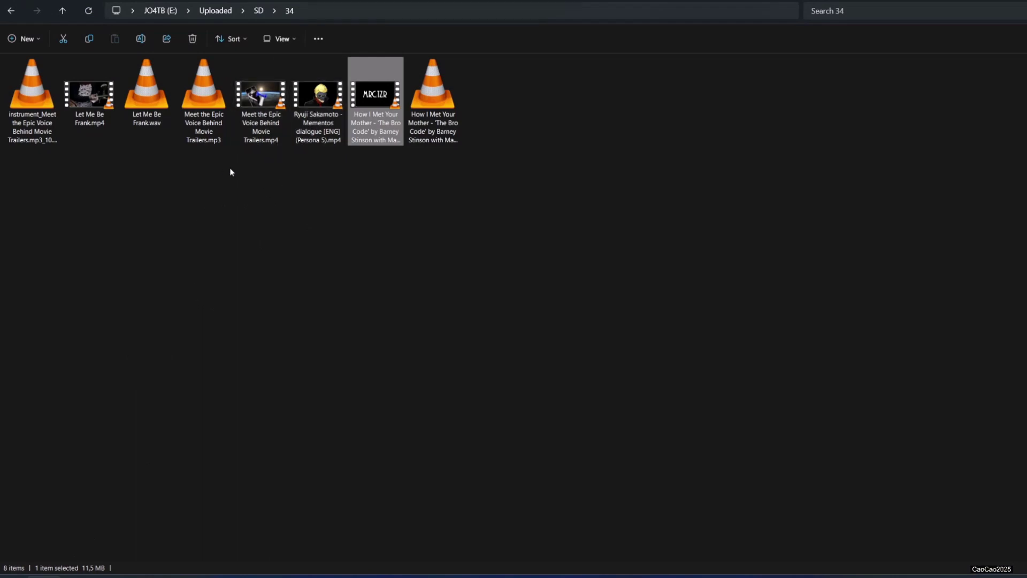
Preview the Ryuji Sakamoto Mementos dialogue video and a portion of Let Me Be Frank.wav from folder 34 in the media player
double_click(305, 127)
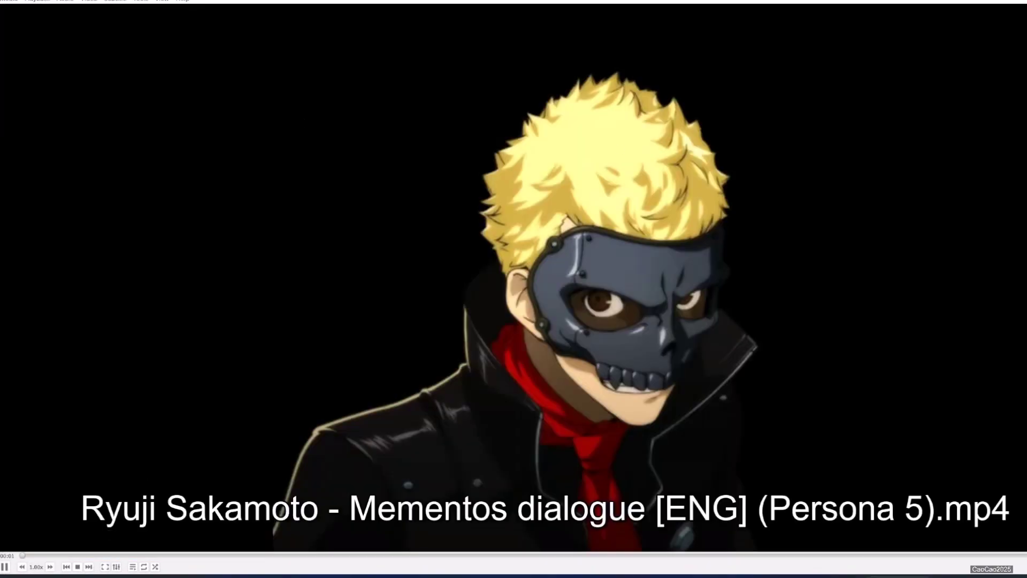
key(alt+F4)
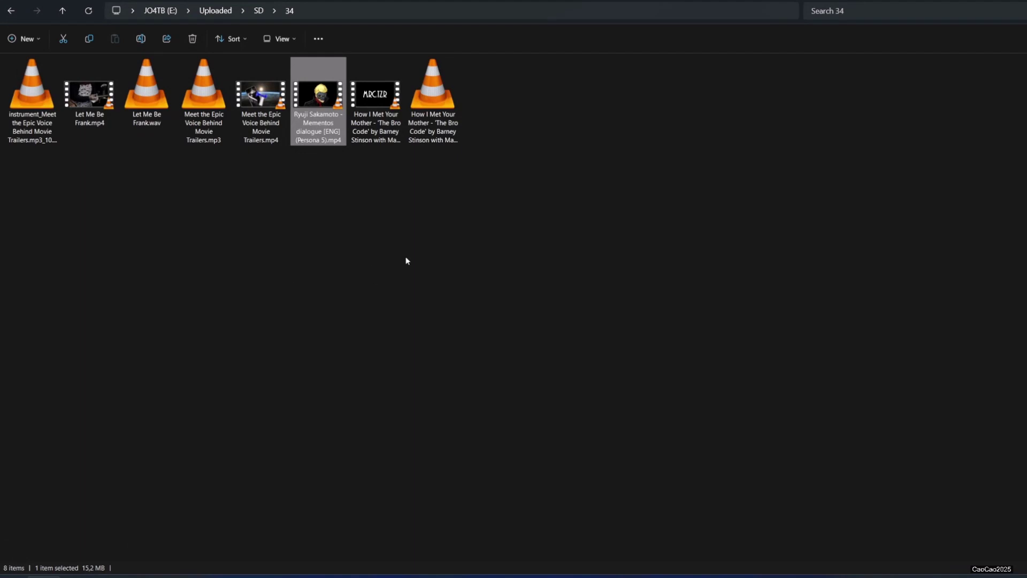
click(144, 118)
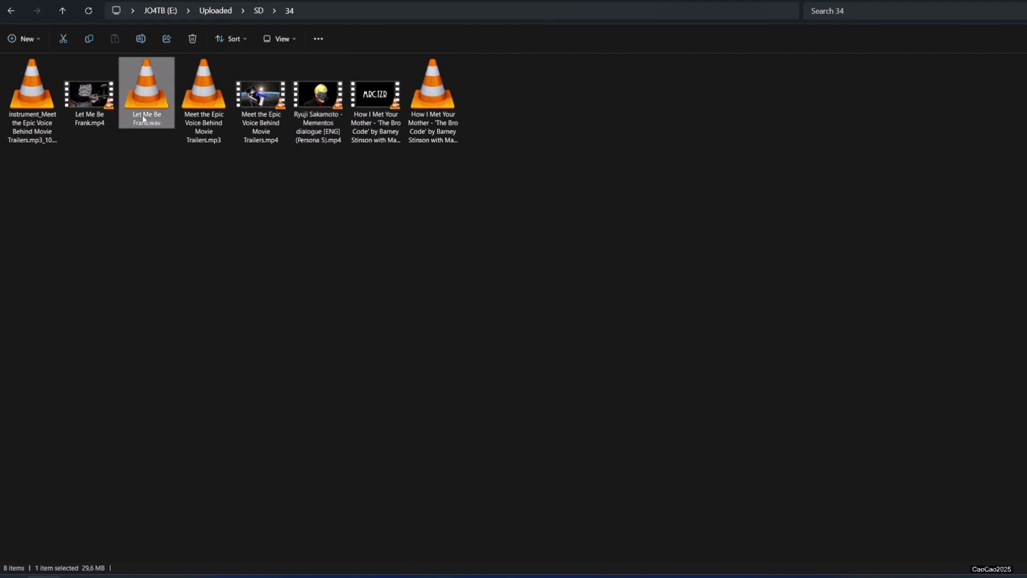
double_click(150, 107)
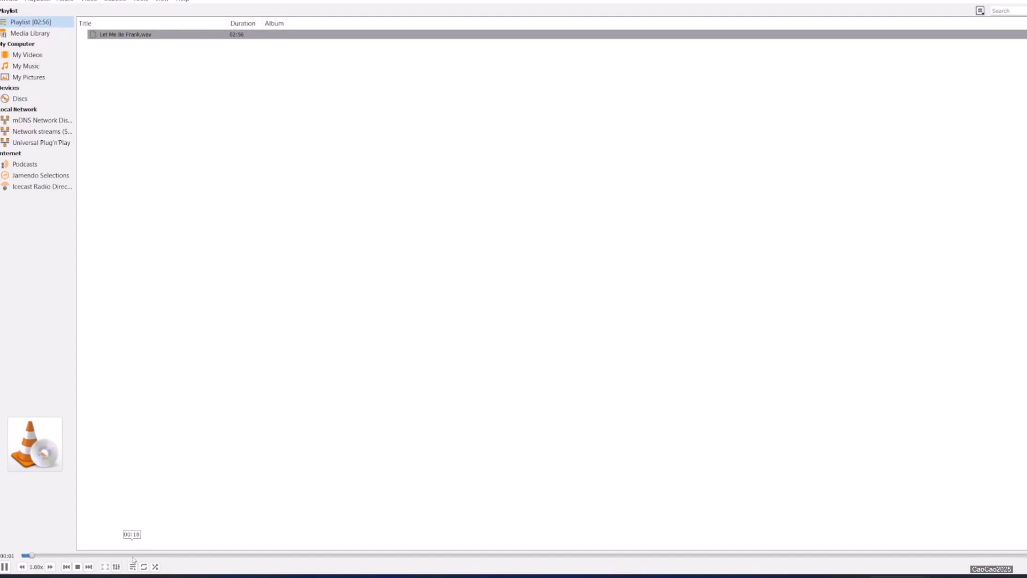
click(133, 555)
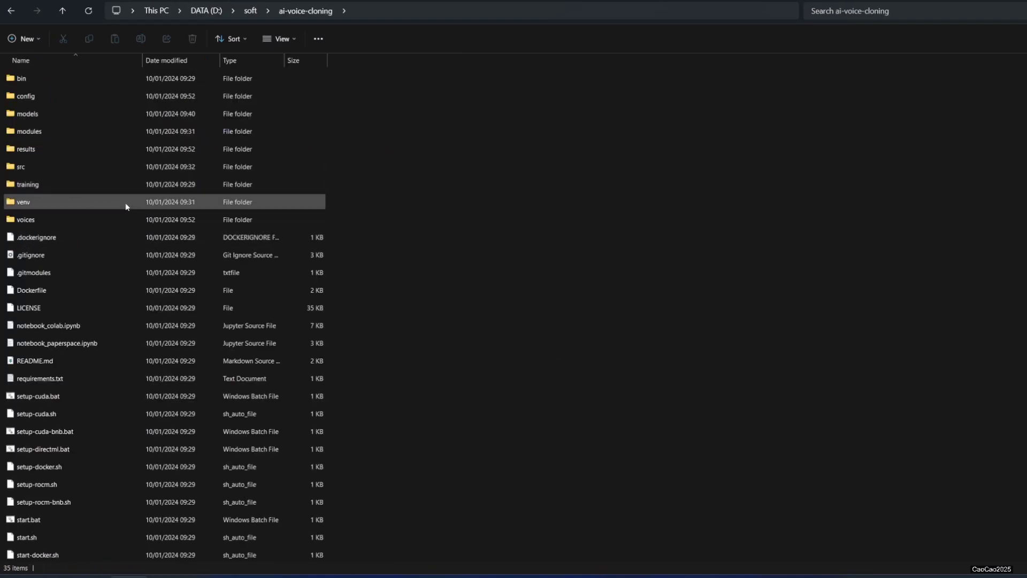
Create a folder named BarneyStinson inside the voices folder of ai-voice-cloning
double_click(40, 215)
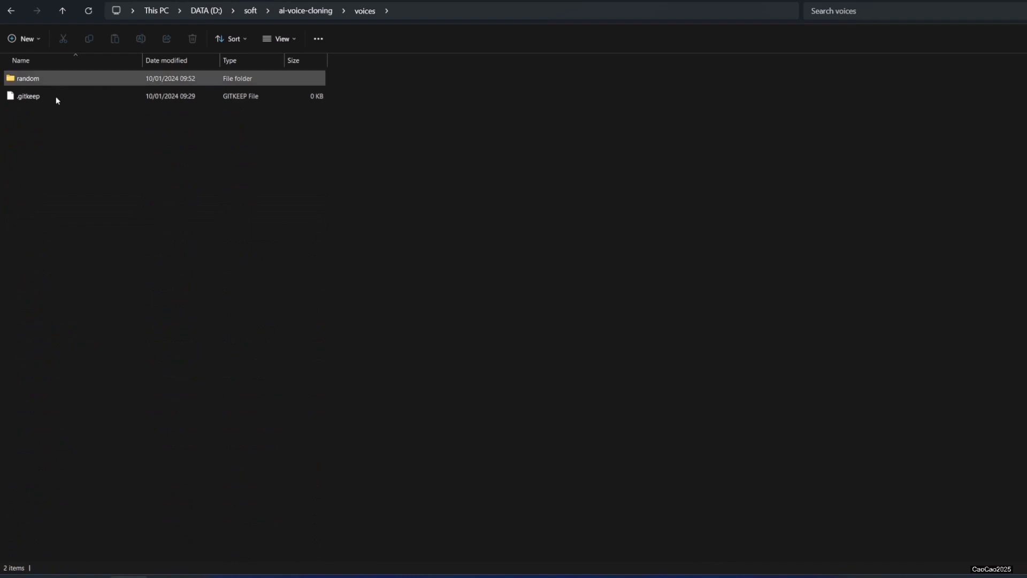
right_click(79, 212)
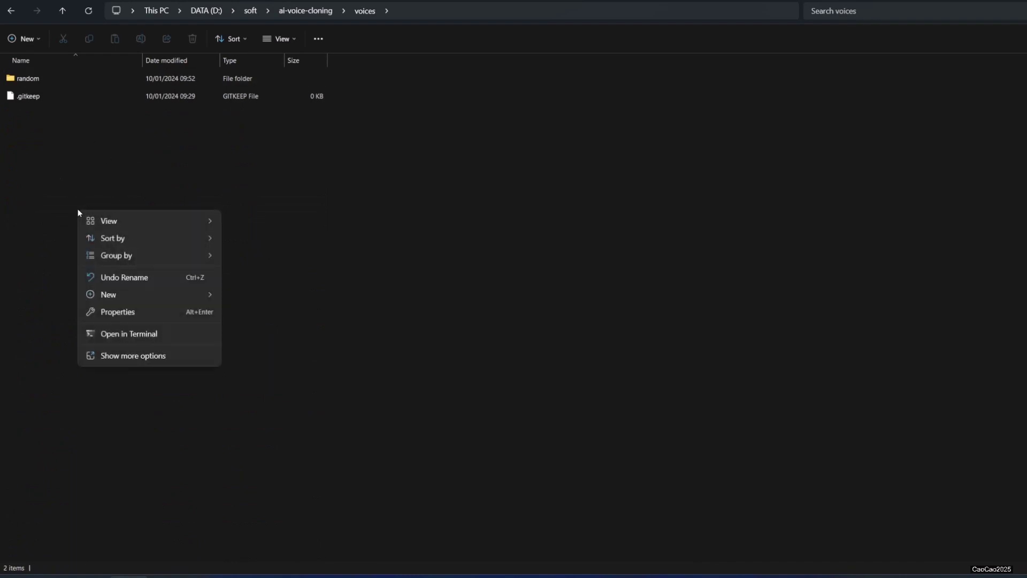
mouse_move(139, 297)
click(248, 301)
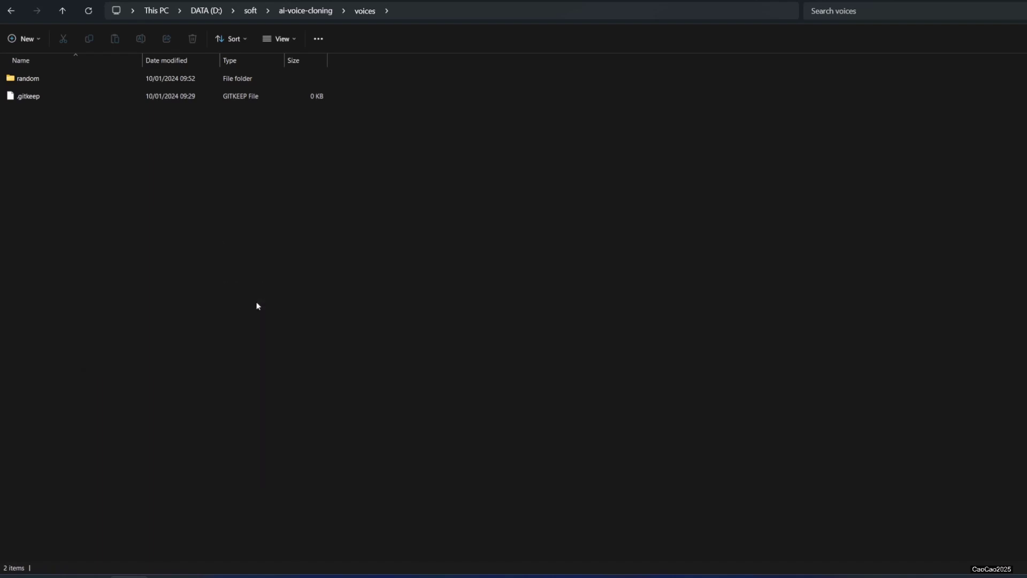
text(Barn)
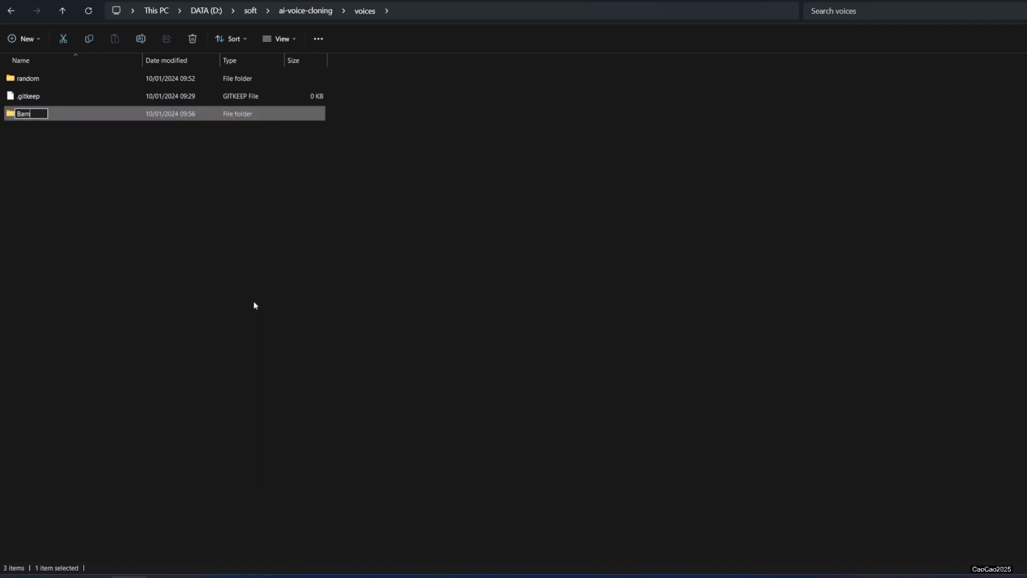
text(eyStinson)
click(127, 148)
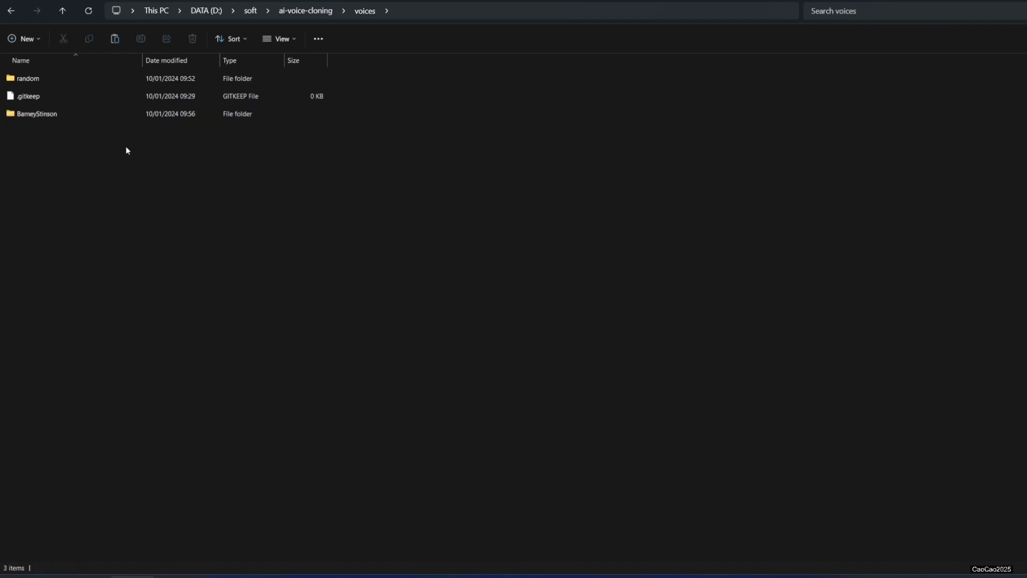
Paste the copied How I Met Your Mother "The Bro Code" WAV file into the BarneyStinson folder and show its full name
double_click(44, 118)
key(ctrl+v)
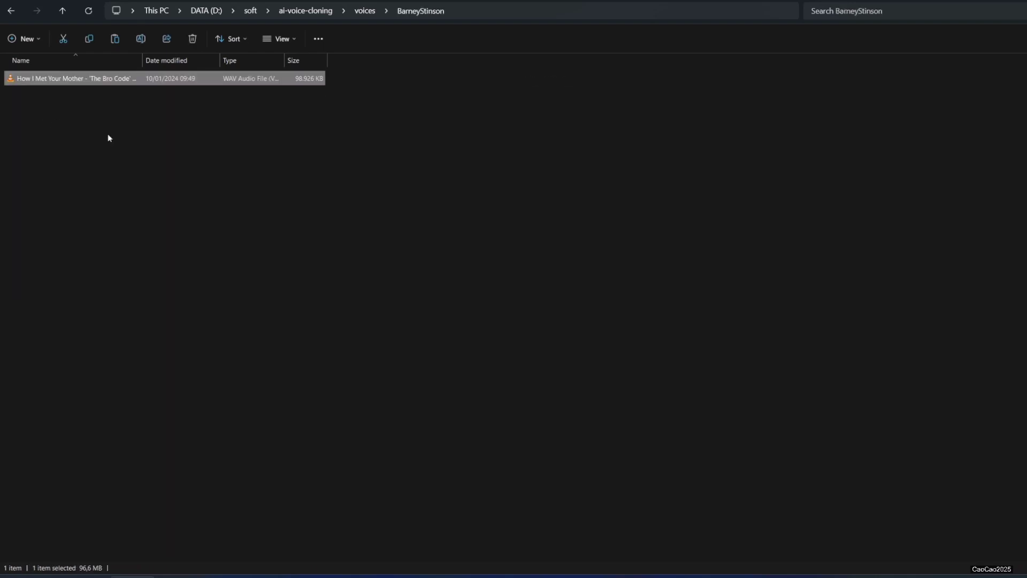
double_click(143, 60)
click(282, 260)
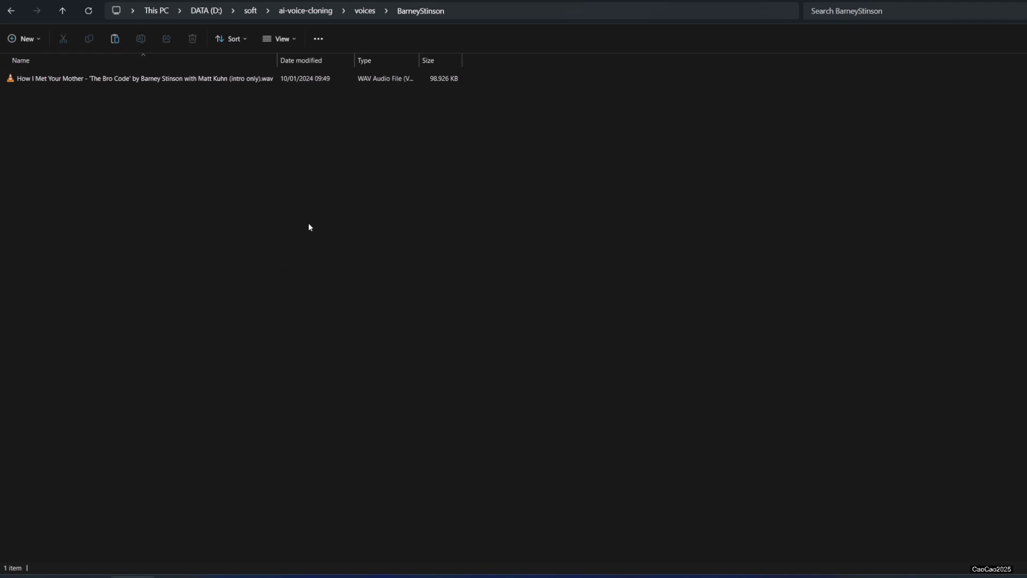
key(alt+Left)
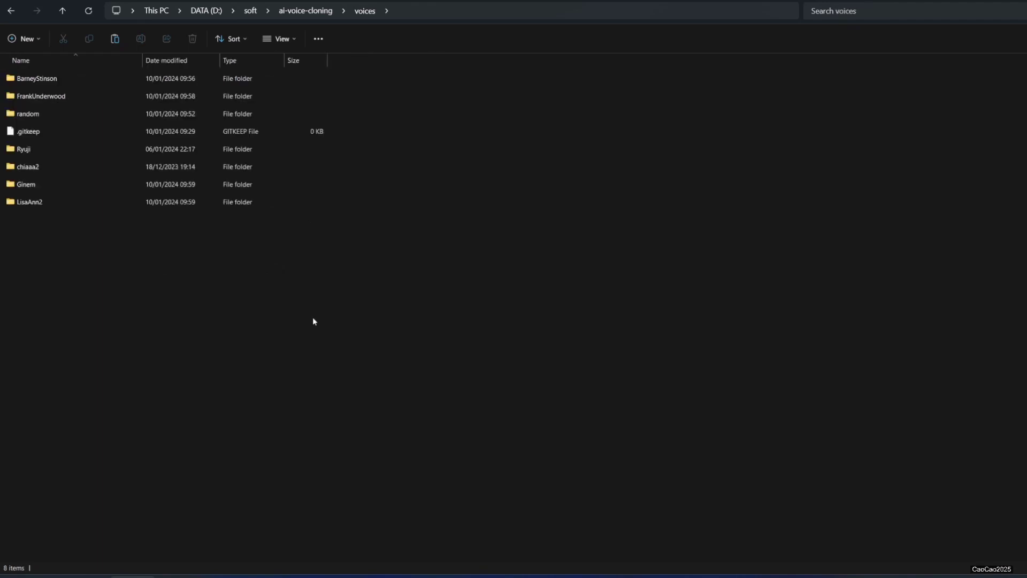
Examine the audio and latent files inside the chiaaa2, Ginem and BarneyStinson voice folders
double_click(55, 169)
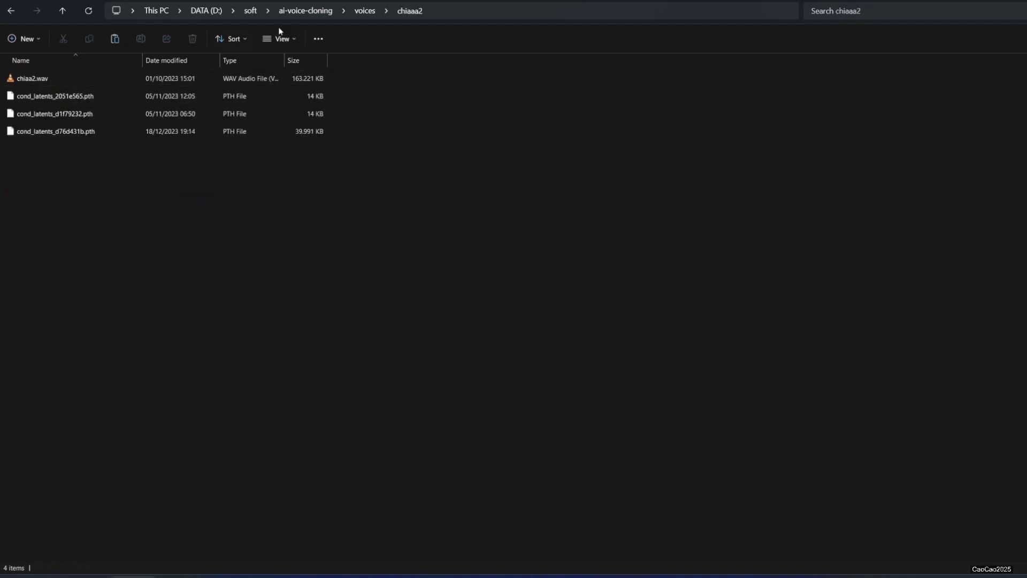
click(365, 11)
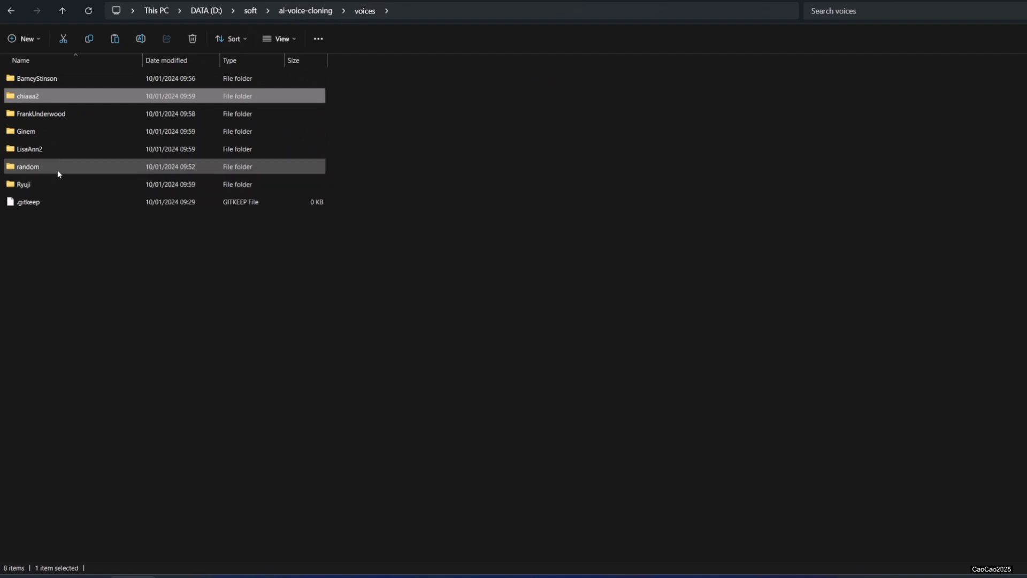
double_click(64, 134)
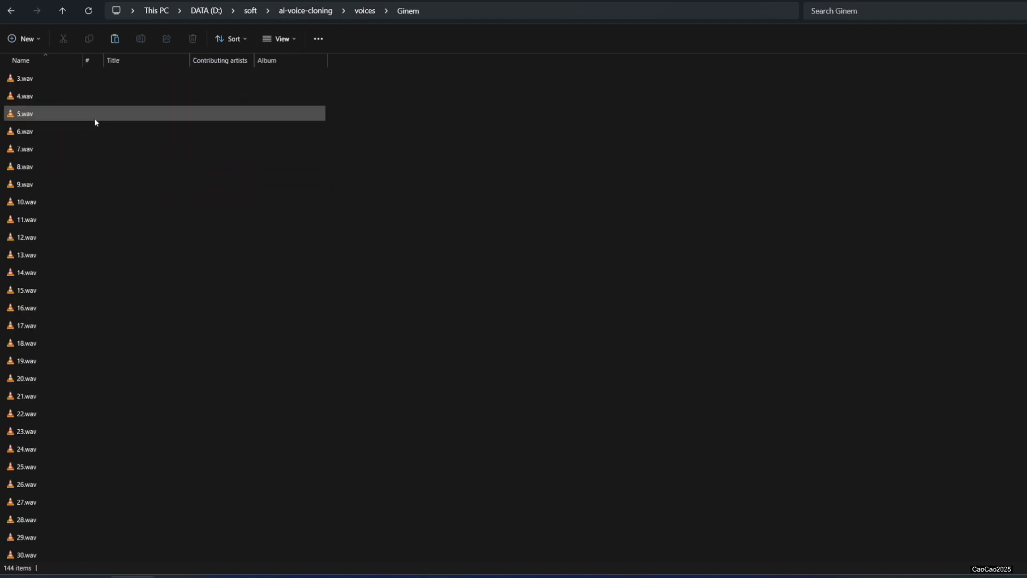
scroll(102, 406, down, 20)
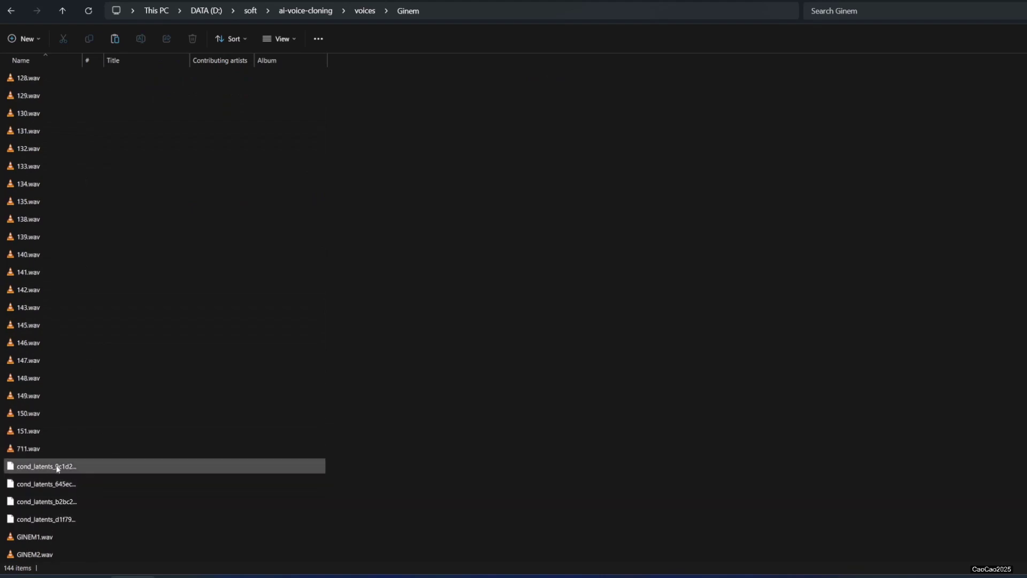
scroll(96, 375, up, 3)
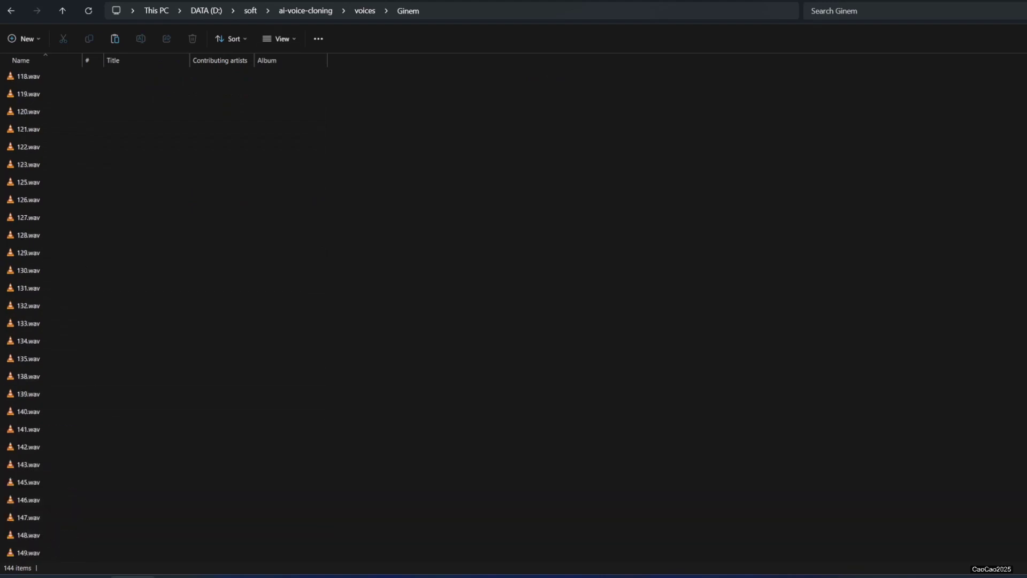
click(364, 11)
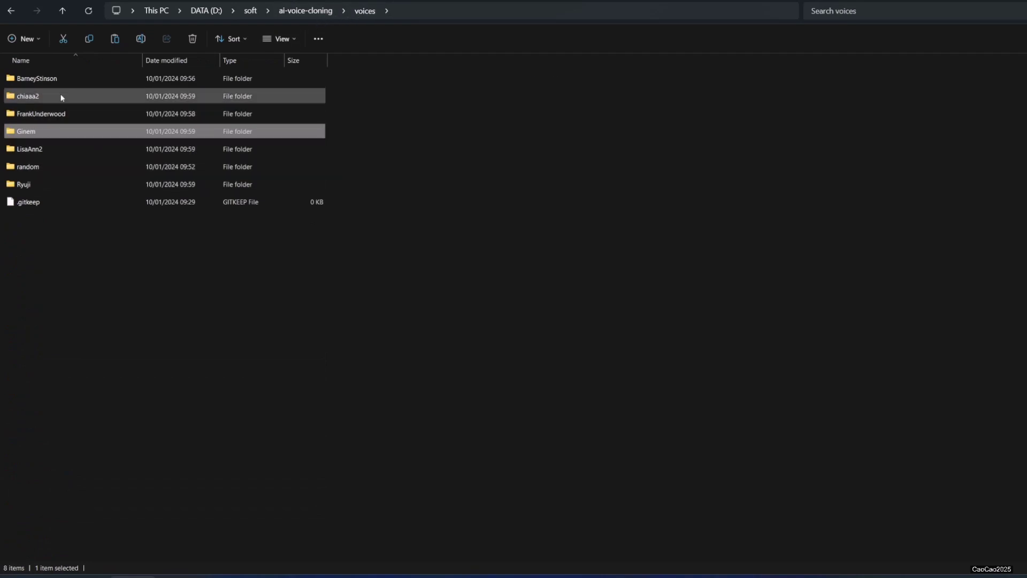
double_click(76, 82)
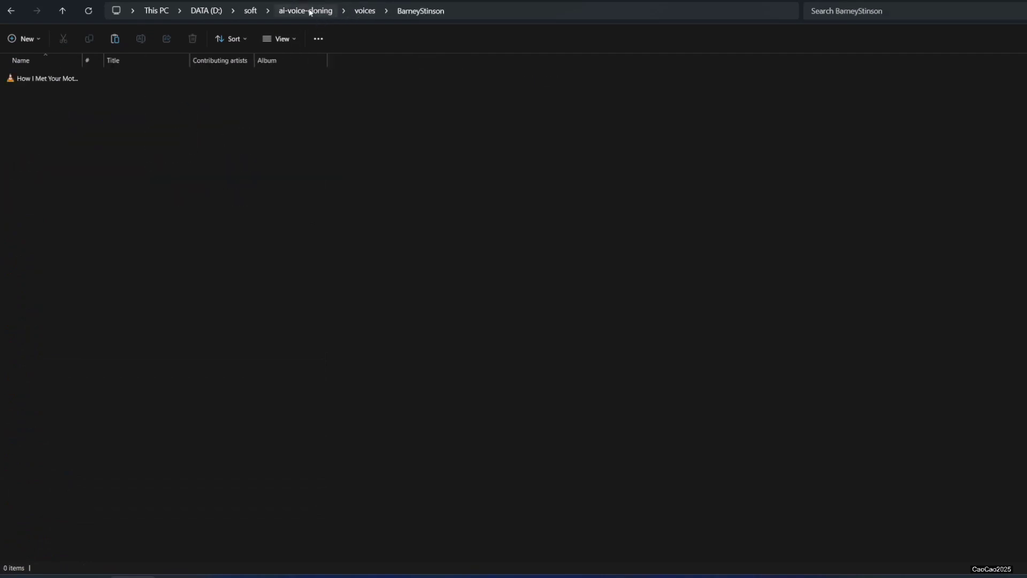
Check the audio file inside the FrankUnderwood voice folder and return to the voices folder
click(365, 11)
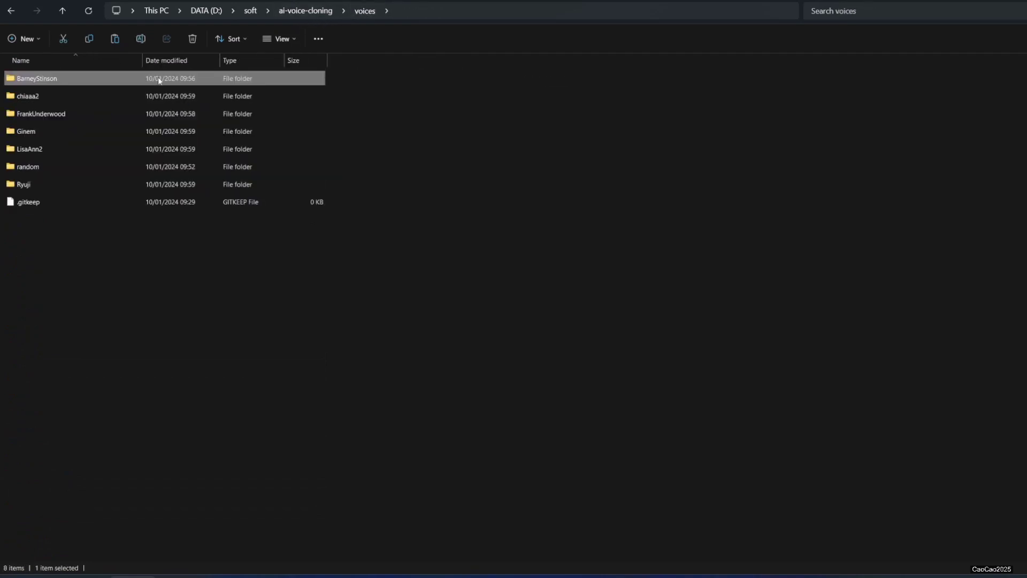
double_click(133, 114)
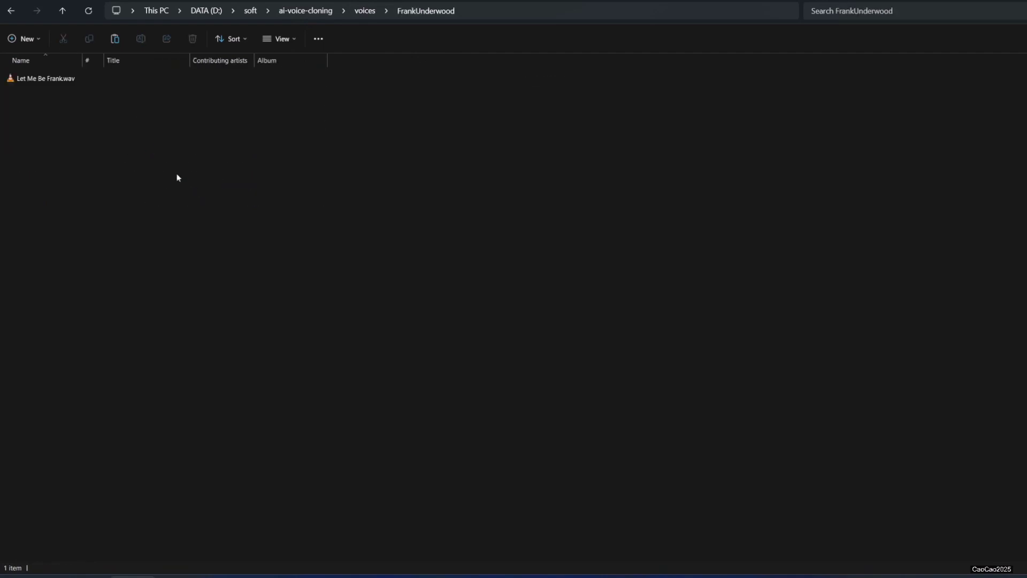
click(363, 11)
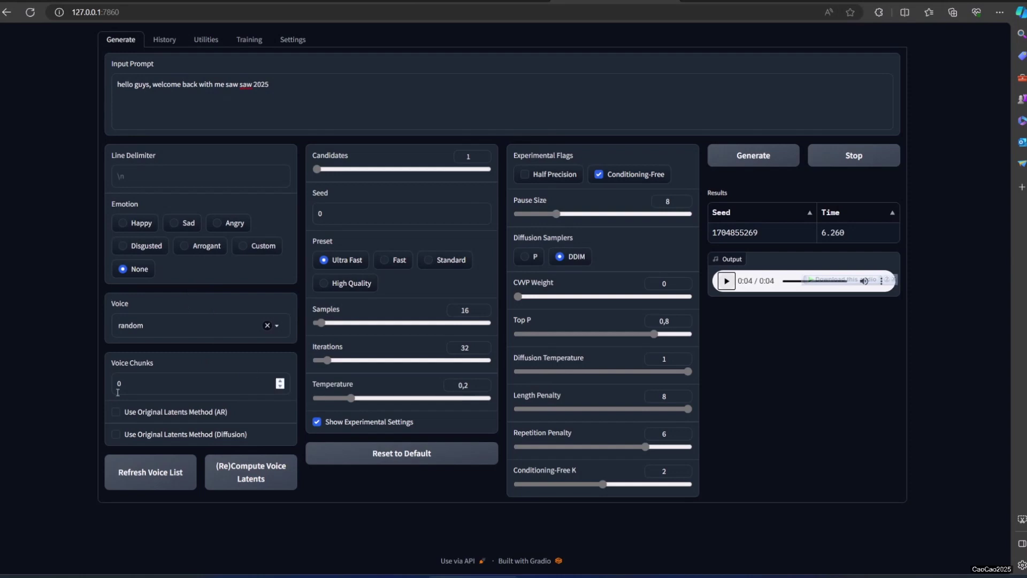
Refresh the voice list in the web interface, then generate and play the prompt's speech with the BarneyStinson voice
click(132, 477)
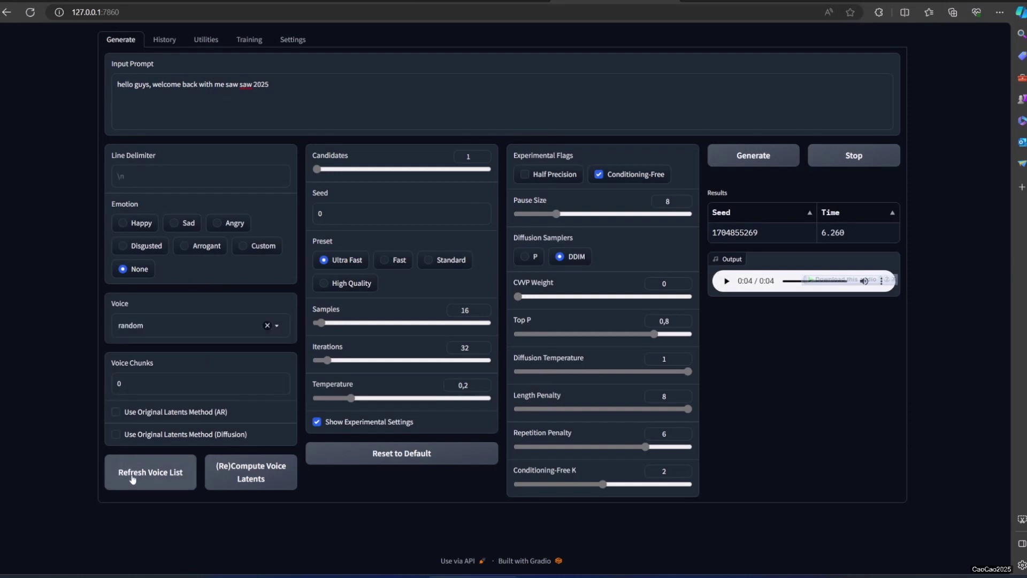
click(179, 326)
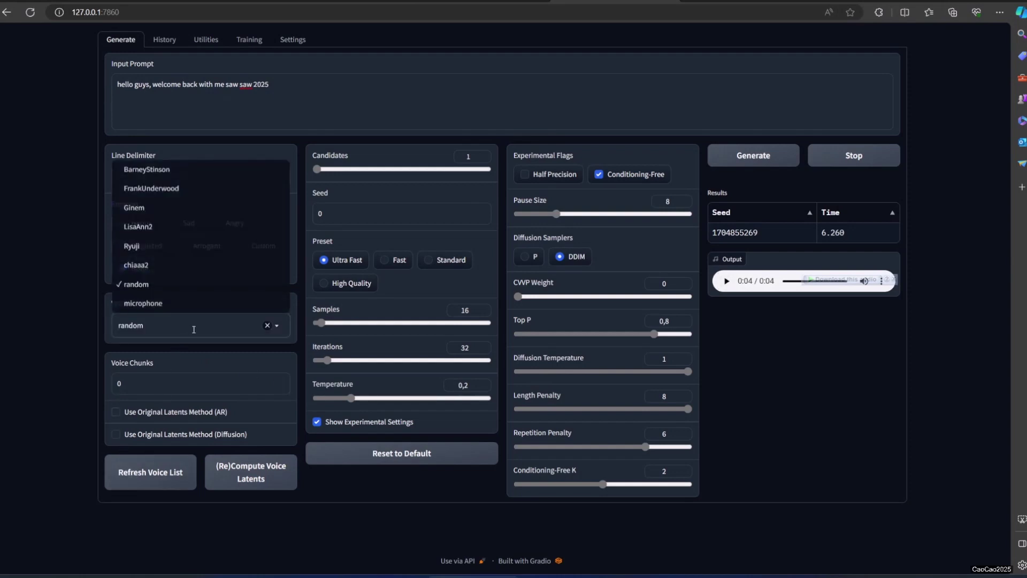
click(147, 169)
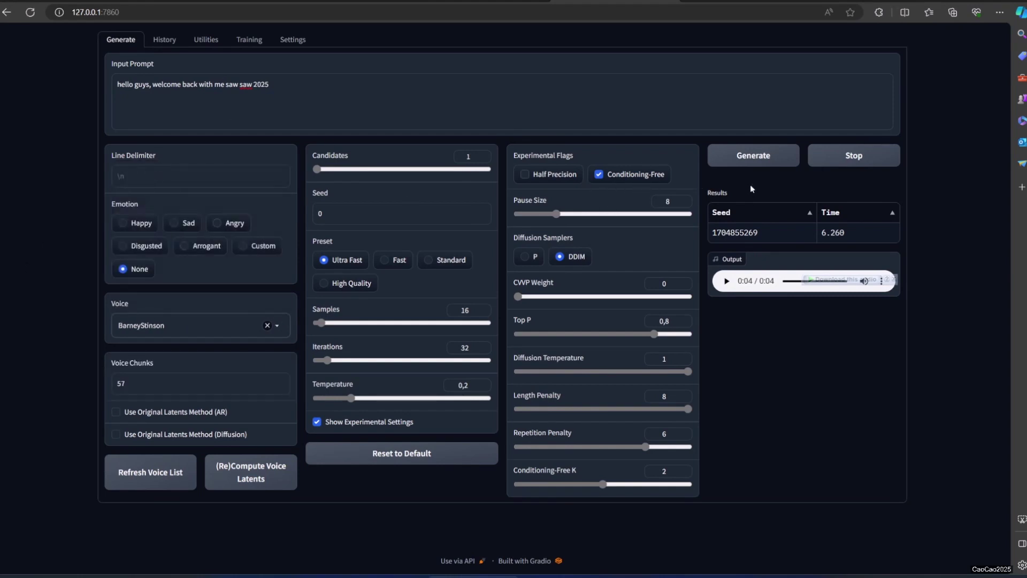
click(752, 164)
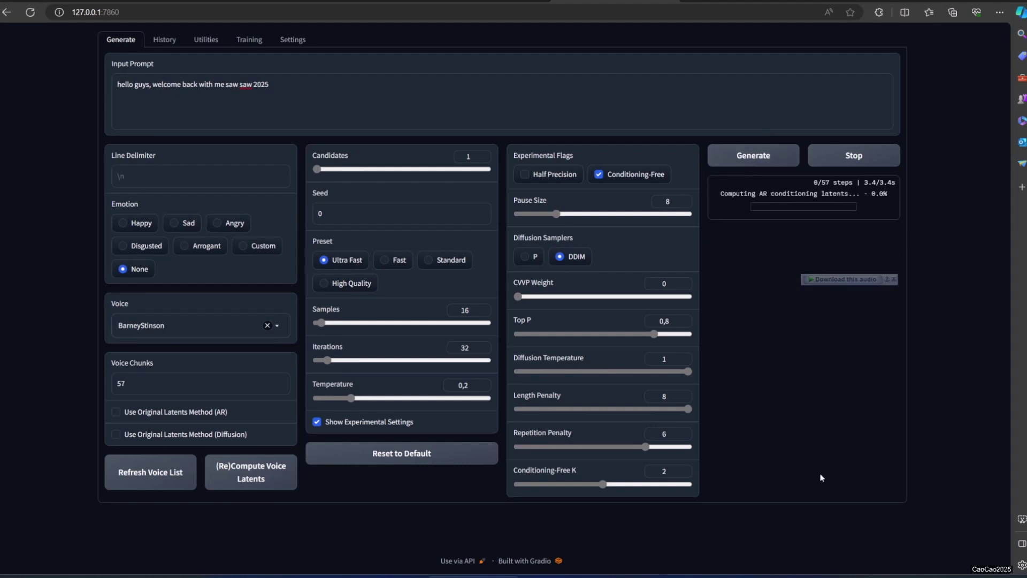
key(alt+Tab)
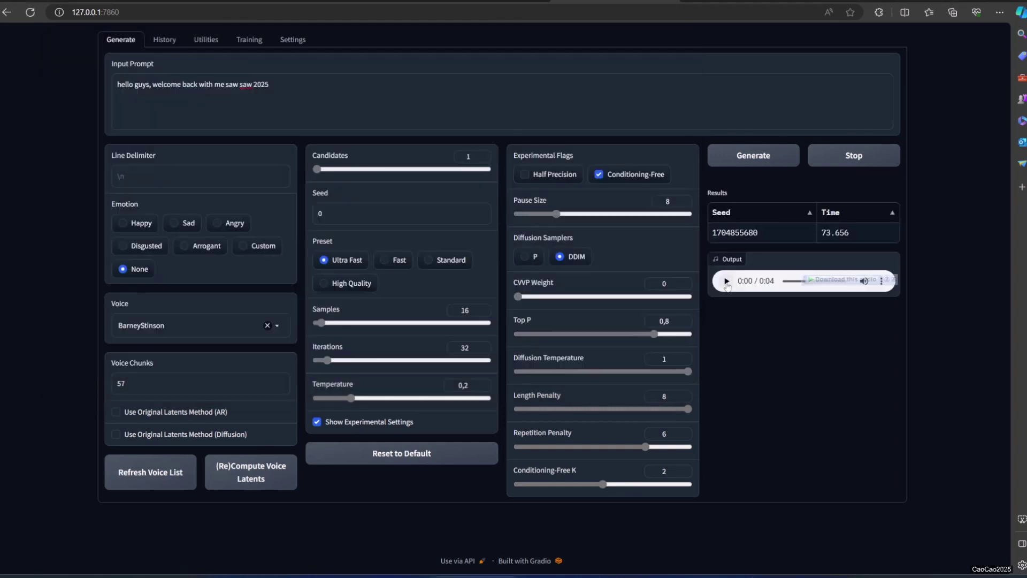
click(727, 282)
Generate and play the BarneyStinson speech with 32 samples, 64 iterations and a diffusion temperature of 0.75
drag(473, 312, 426, 316)
text(32)
double_click(463, 347)
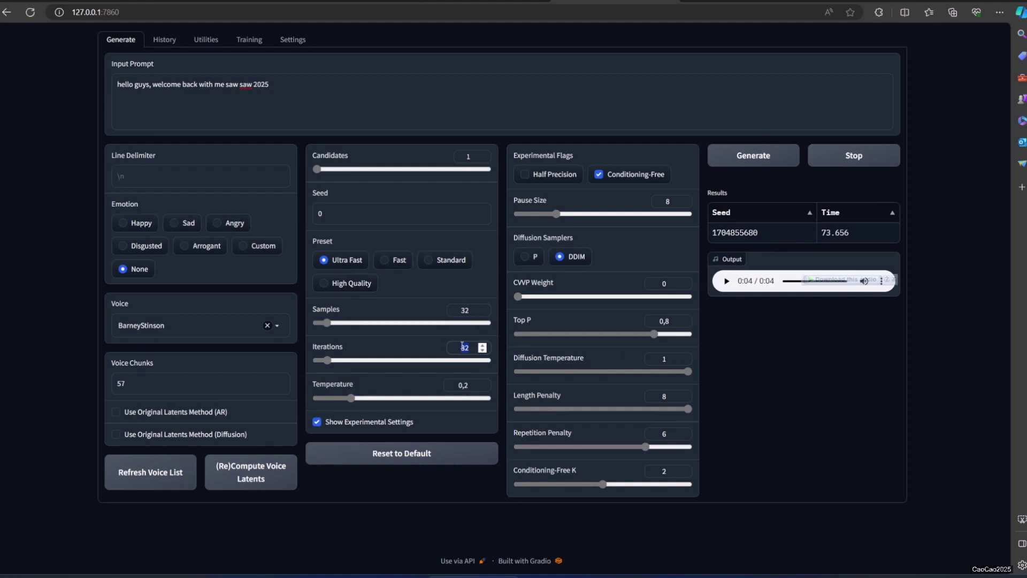
text(64)
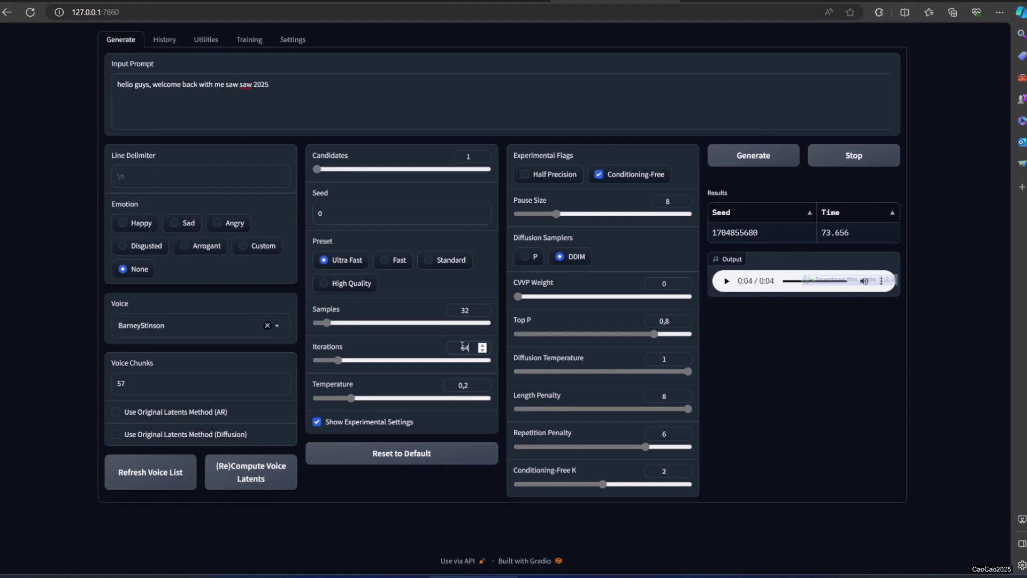
click(760, 156)
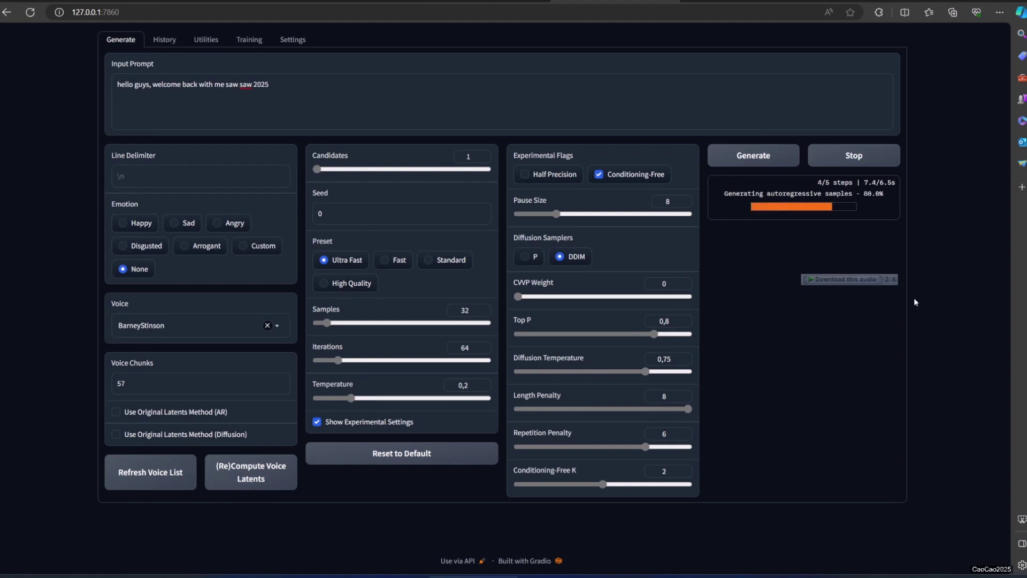
click(726, 281)
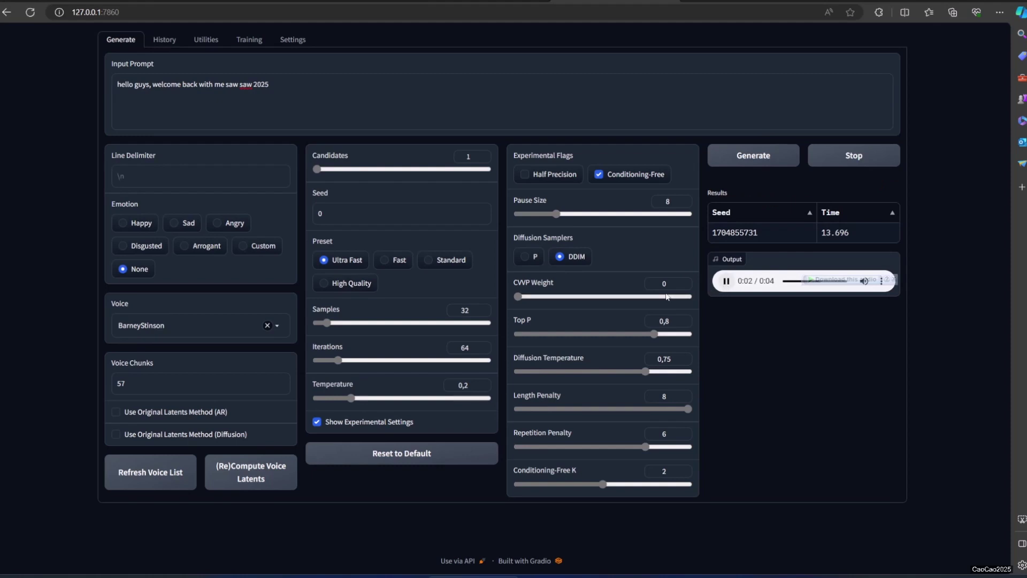
Set the temperature to 0.4 and the diffusion sampler to P, then generate and play the BarneyStinson speech
click(385, 398)
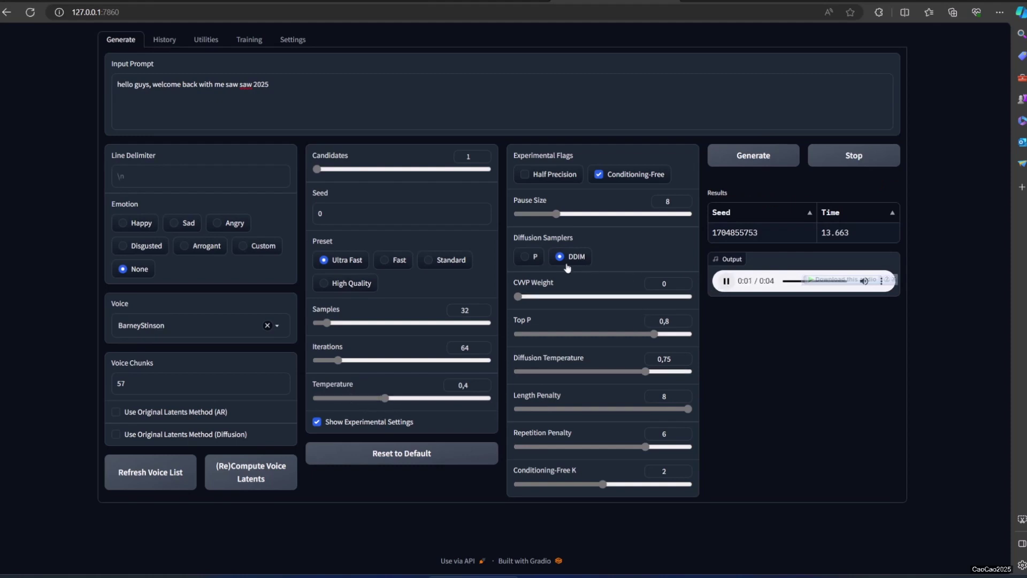
click(532, 257)
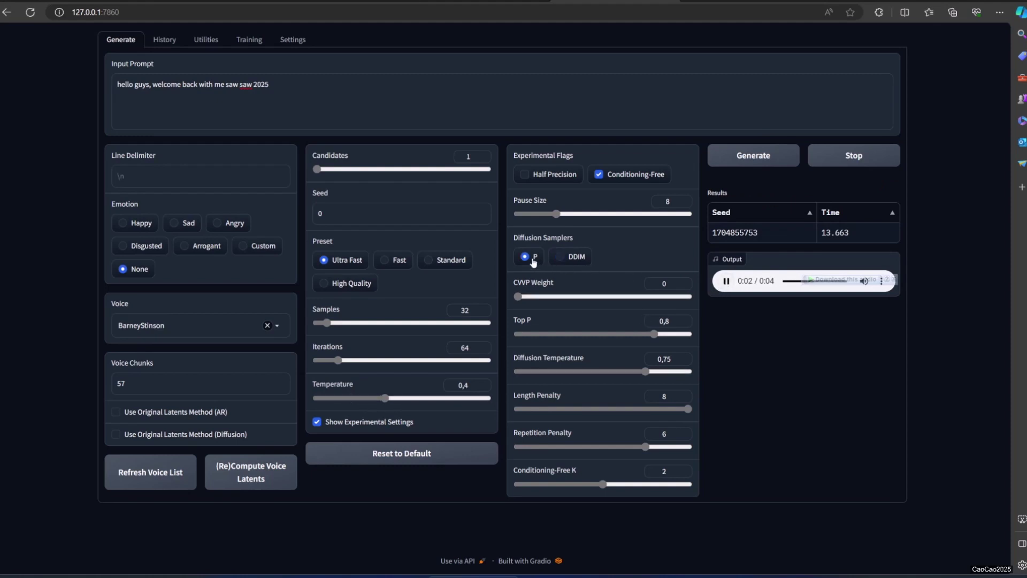
click(738, 160)
click(726, 282)
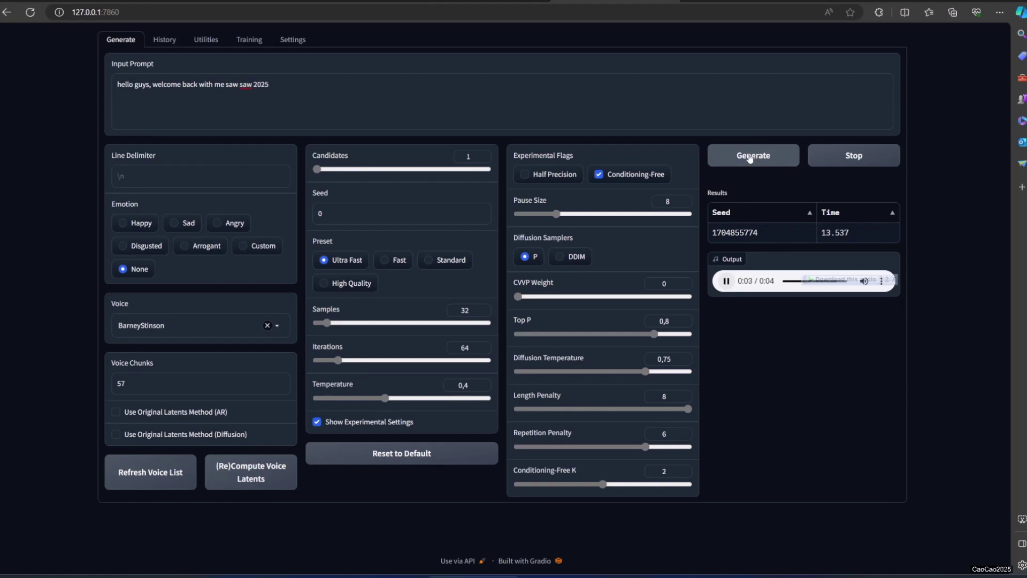
Append ", it's gonna be... legend... wait for it... Dary, Lengendary" to the prompt and generate the BarneyStinson speech
triple_click(370, 105)
click(306, 88)
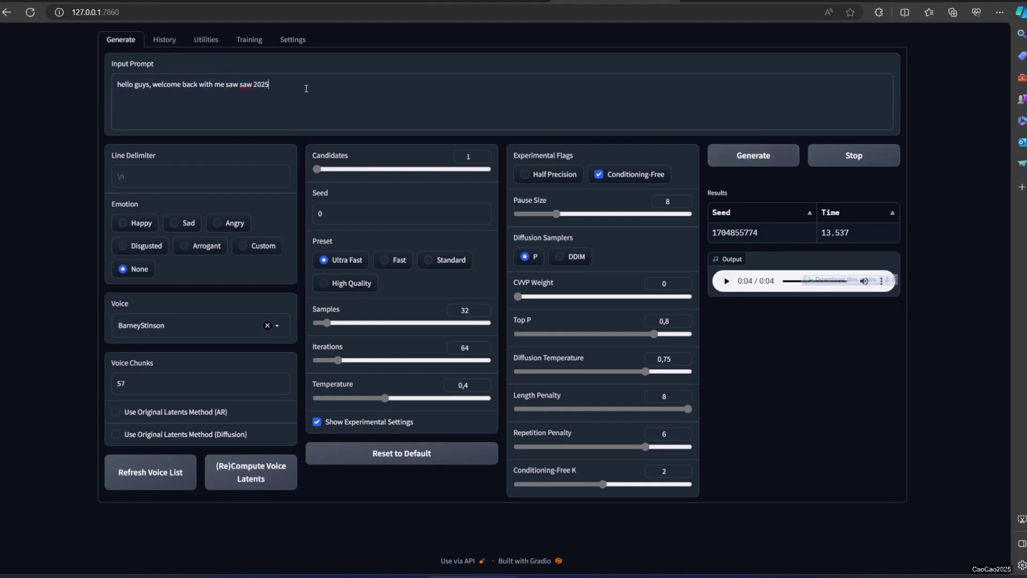
text(, it's gonna be... legend... wait for it...)
text(D)
text(ary, Lregh)
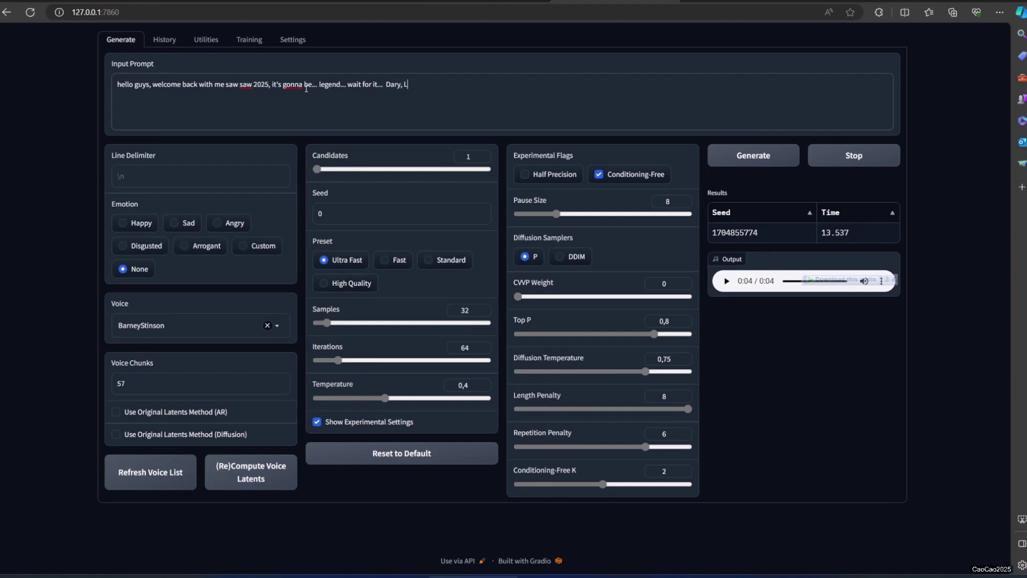
key(BackSpace)
key(BackSpace)
key(BackSpace)
key(BackSpace)
text(engendary)
click(773, 156)
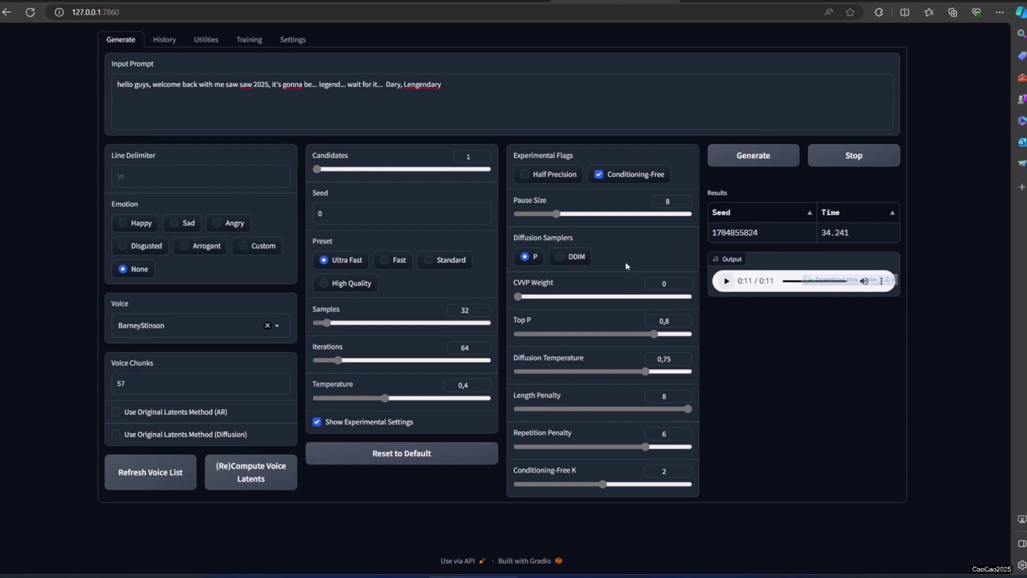
Generate the extended prompt with the FrankUnderwood voice, check the console's progress, and play the output
click(218, 324)
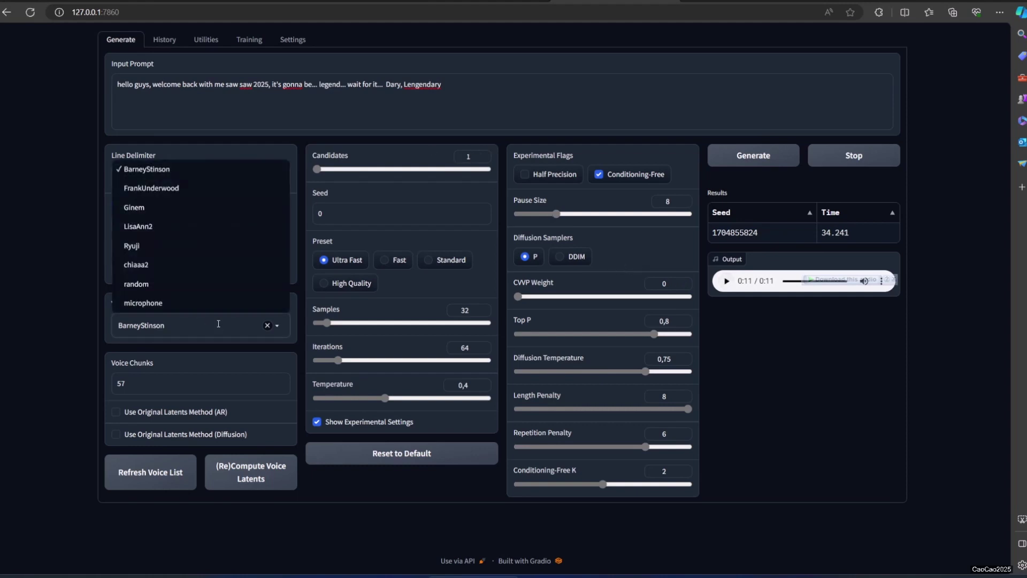
click(163, 196)
click(749, 158)
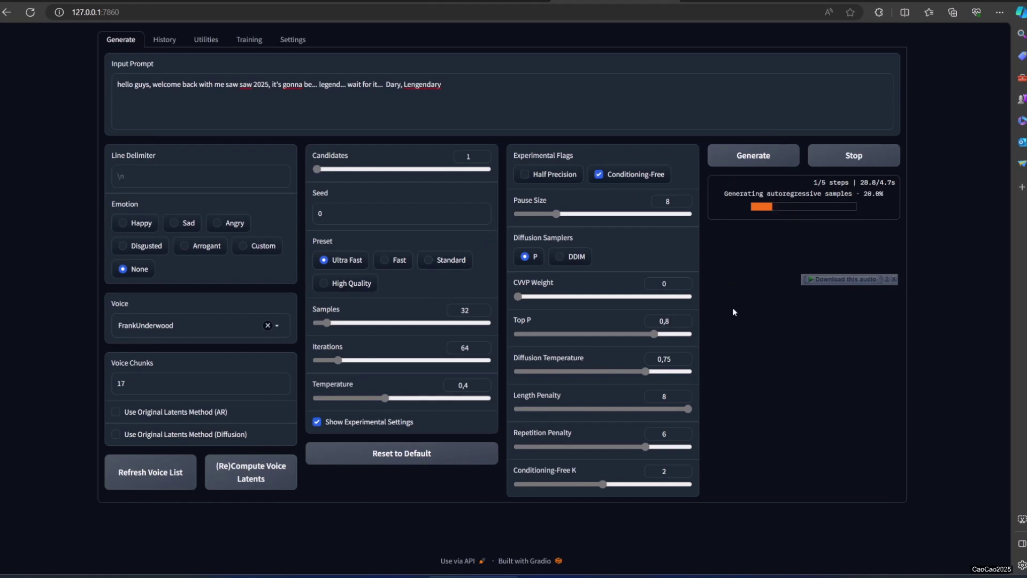
click(795, 574)
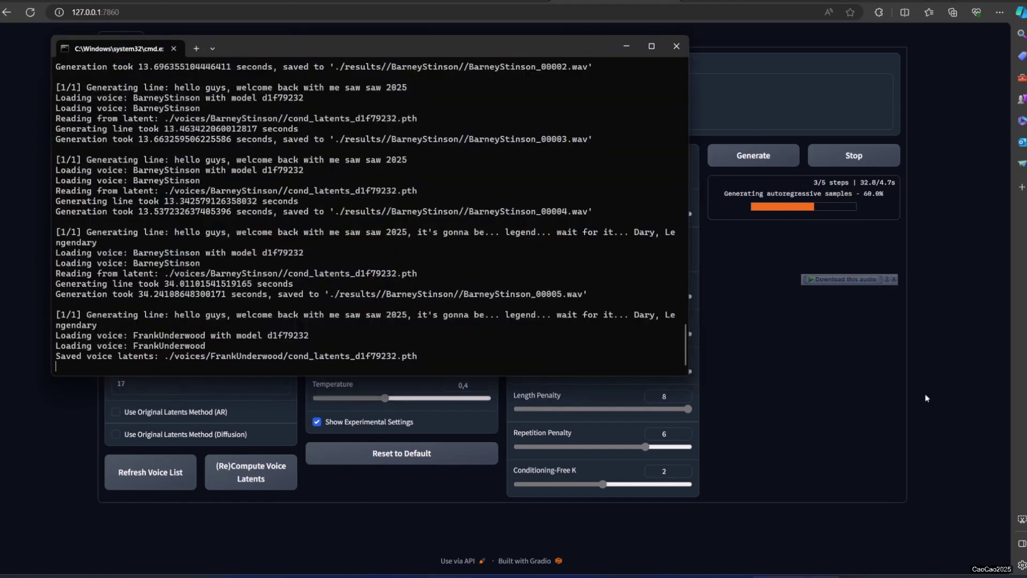
click(943, 394)
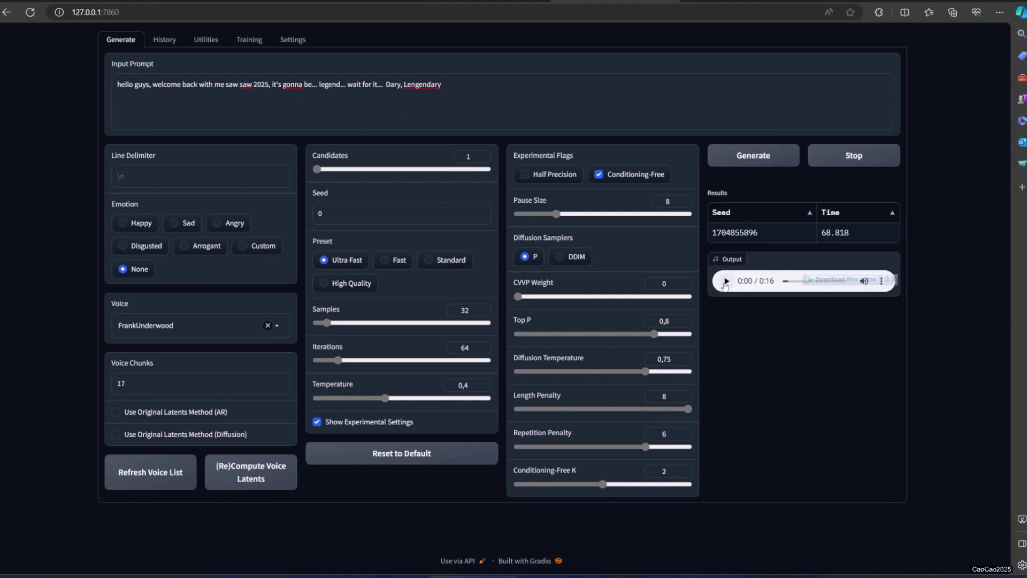
click(726, 282)
Generate the FrankUnderwood speech with the prompt ending in "Legendary", then again with the Arrogant emotion, and play it
click(753, 155)
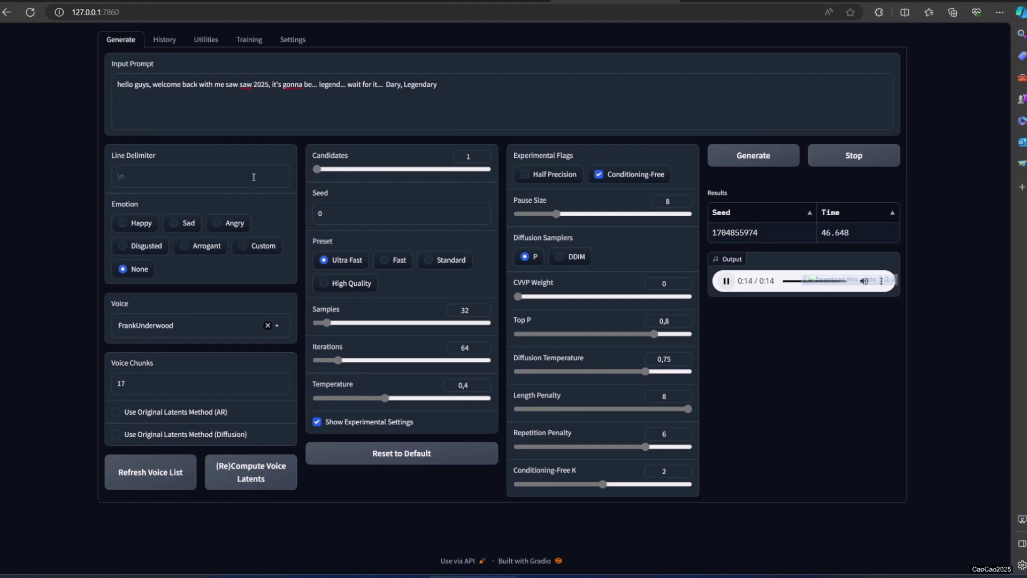
click(211, 246)
click(755, 156)
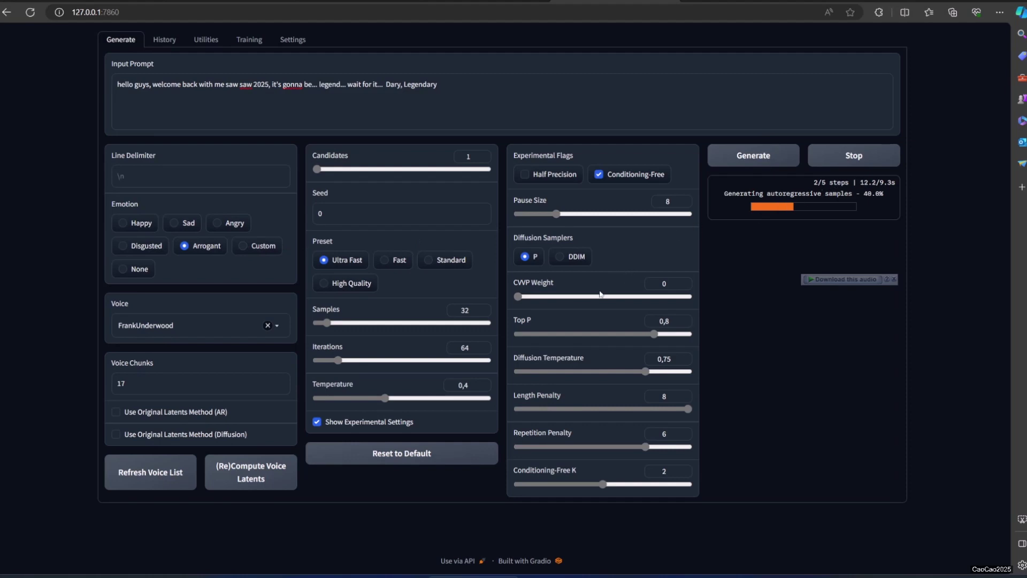
click(726, 282)
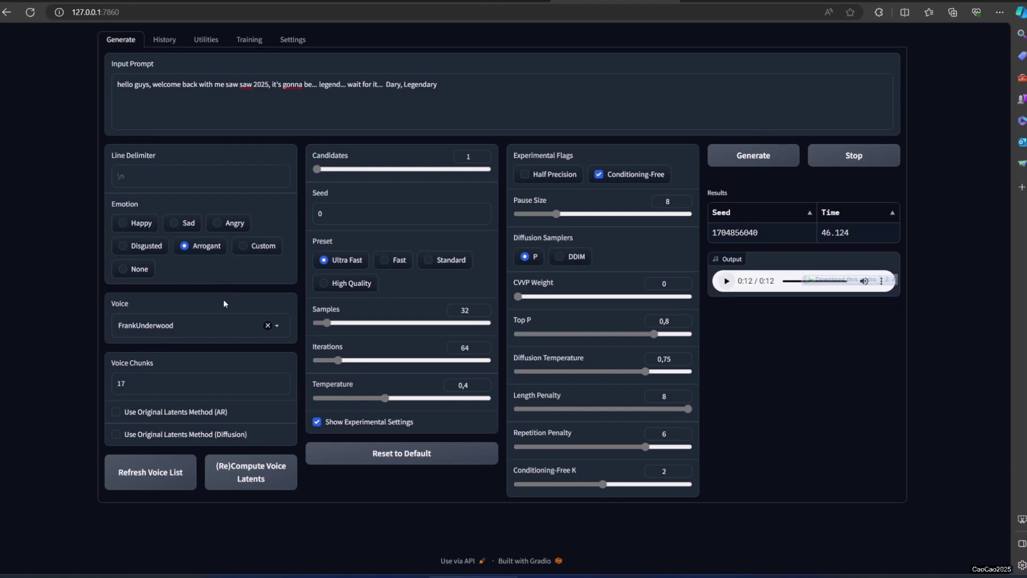
Set the emotion to None, generate the prompt with the Ryuji voice while checking the console, and play the output
click(132, 279)
click(204, 328)
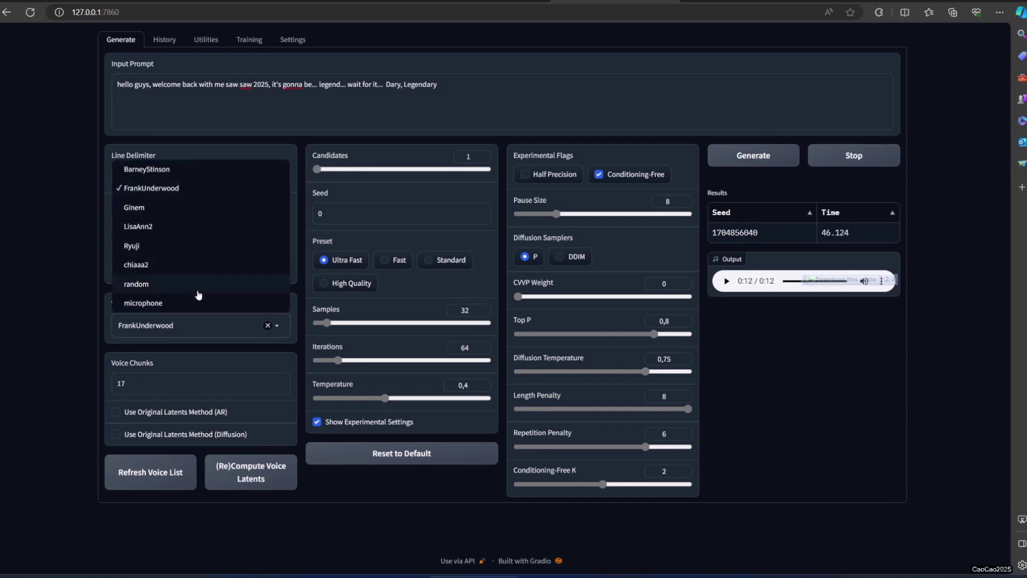
click(197, 246)
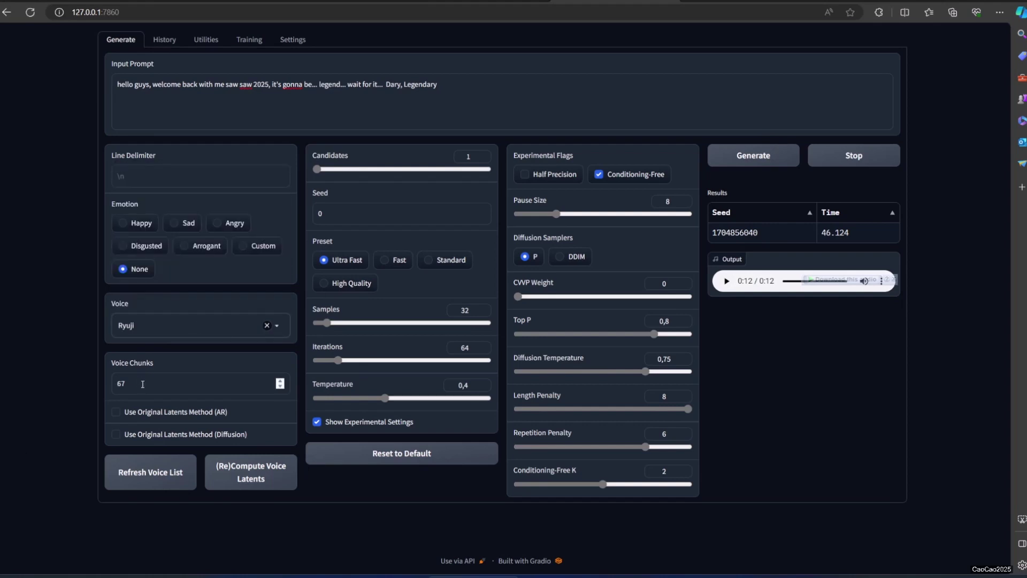
click(753, 155)
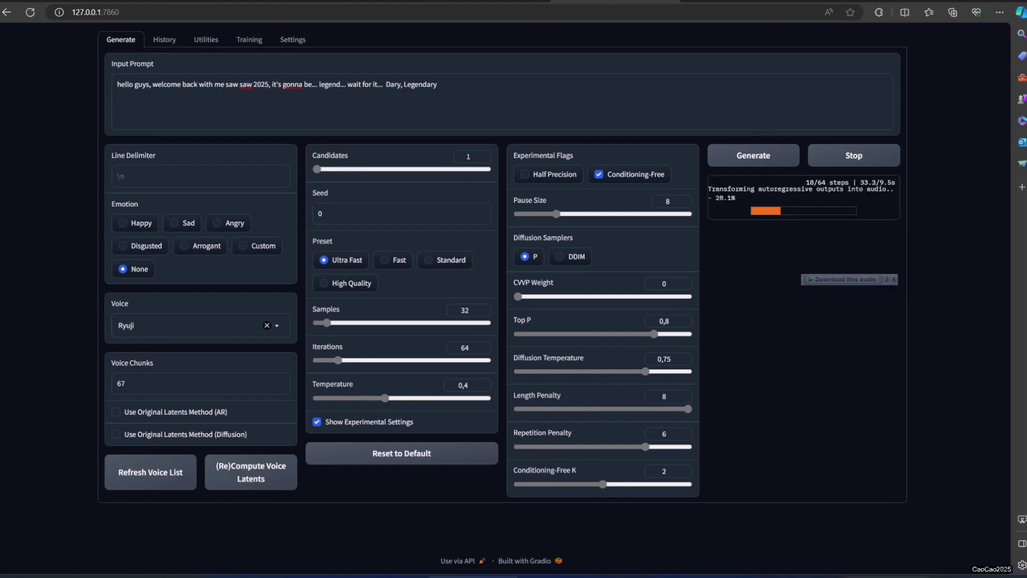
click(740, 575)
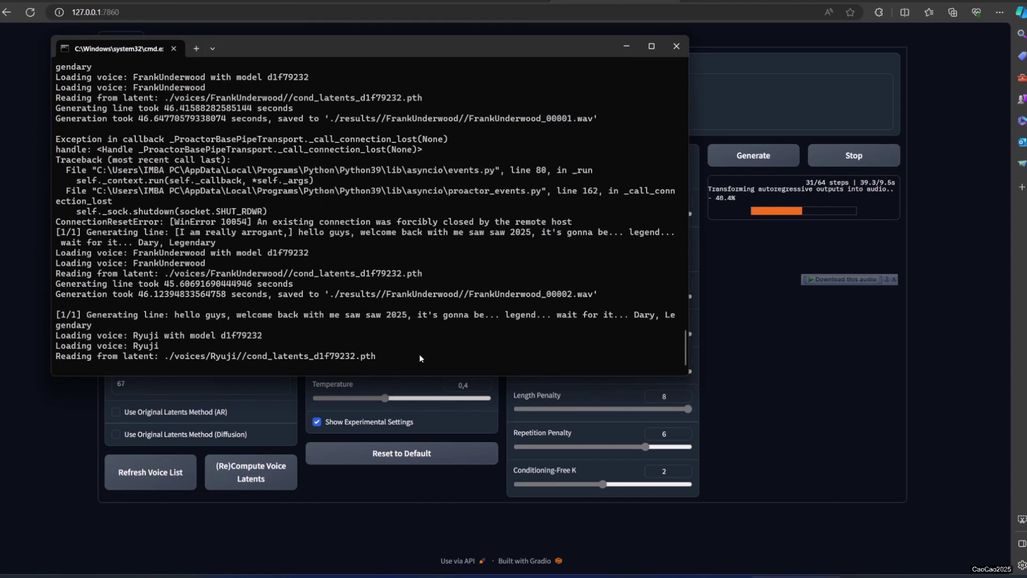
click(727, 288)
click(727, 281)
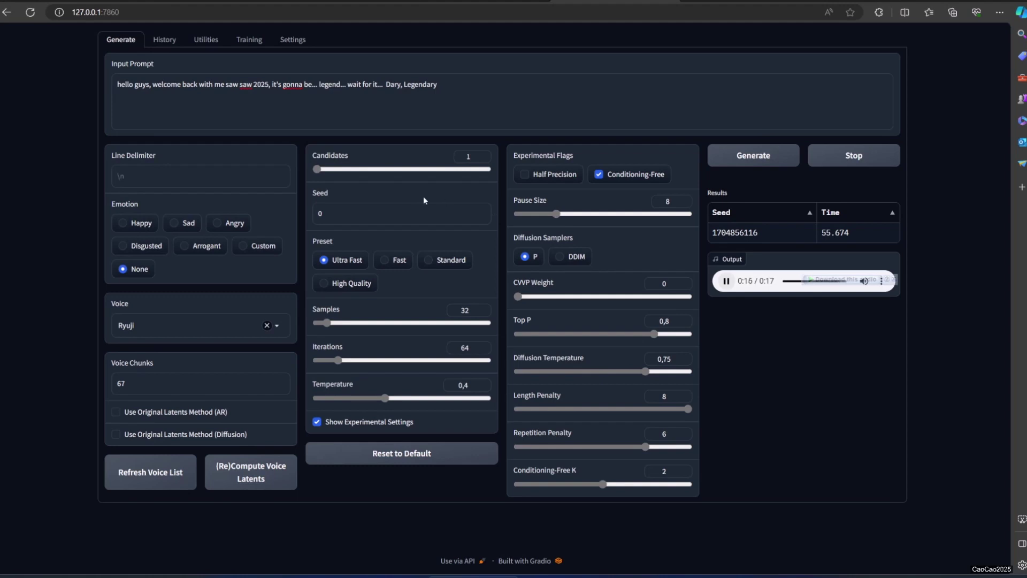
Generate a second take of the same prompt with the Ryuji voice and play it
drag(480, 96, 7, 88)
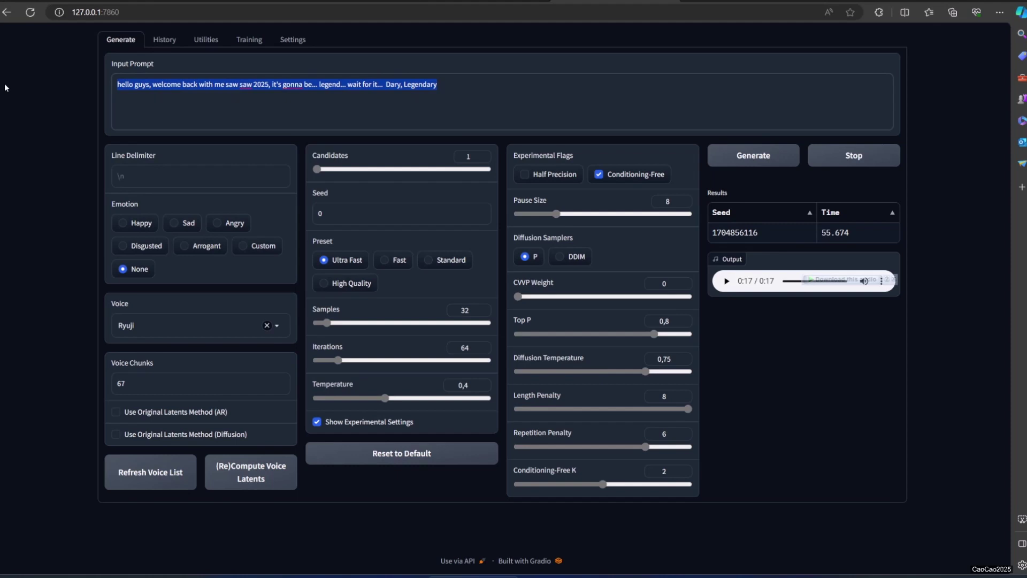
click(753, 155)
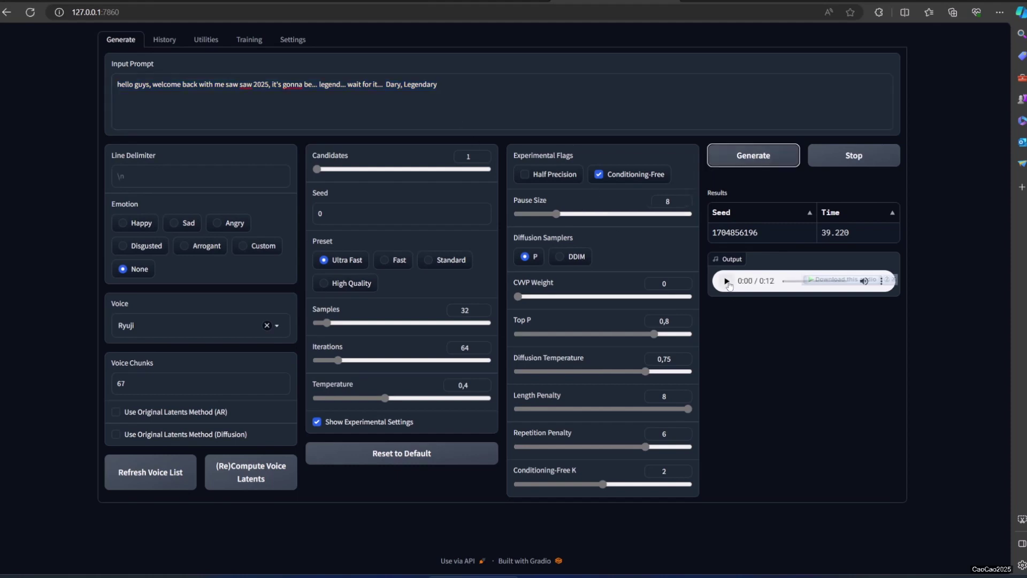
click(727, 281)
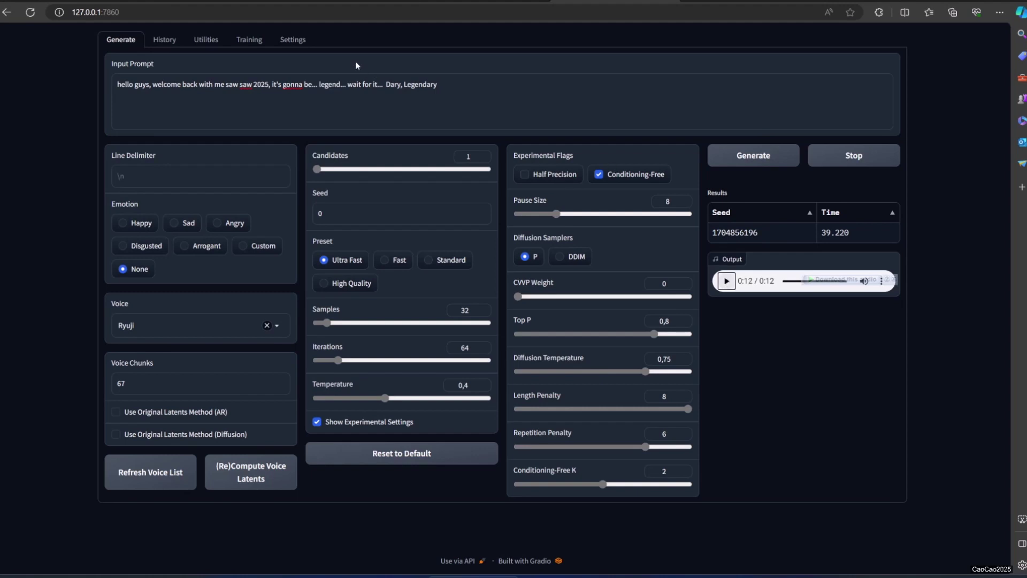
View the interface settings and generate the repunctuated prompt with the BarneyStinson voice, DDIM sampler, temperature 0.8 and diffusion temperature 1
click(293, 40)
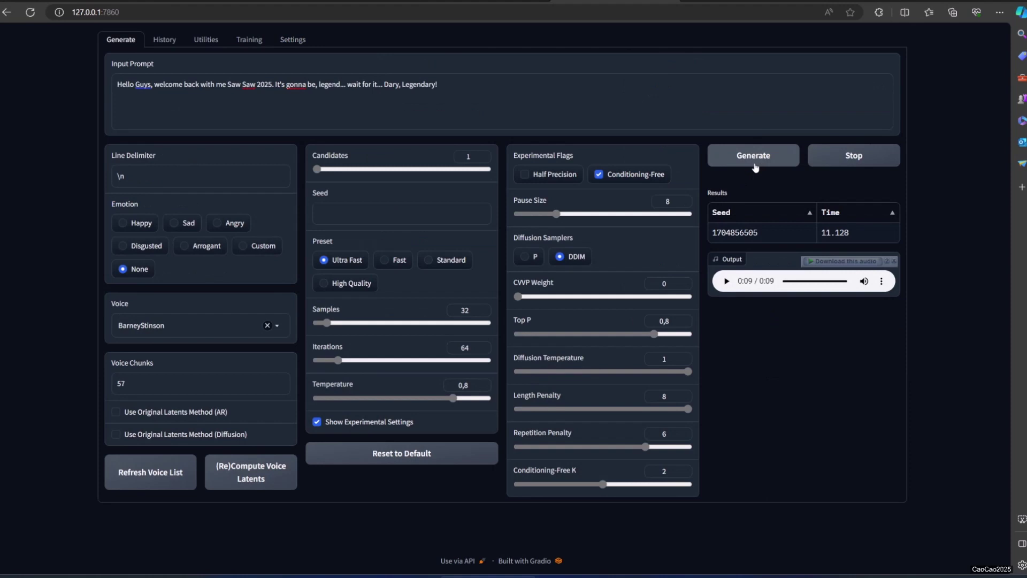
click(751, 155)
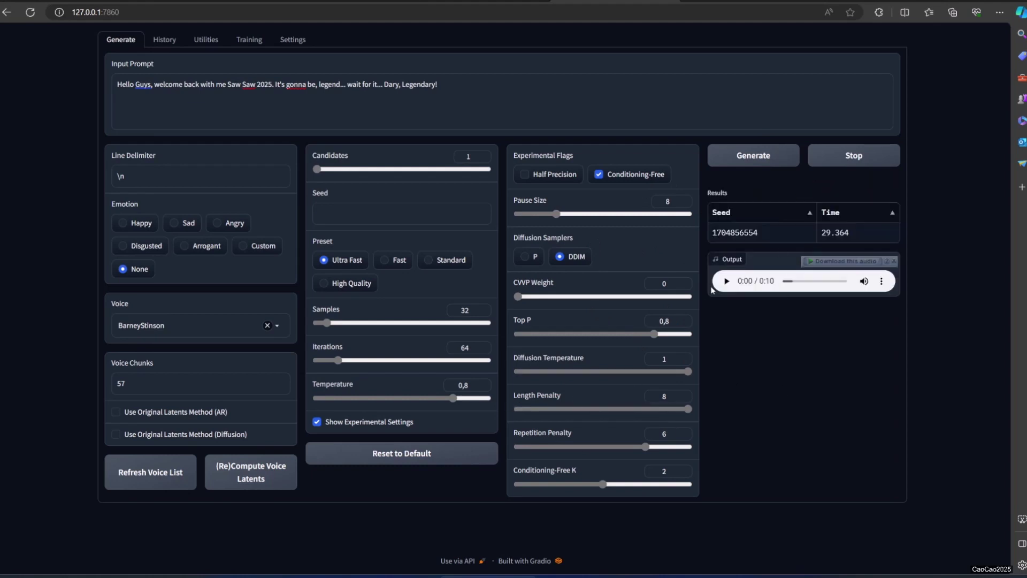
Play the BarneyStinson output, then regenerate it with samples set to 6 and iterations set to 32, and play the new take
click(726, 281)
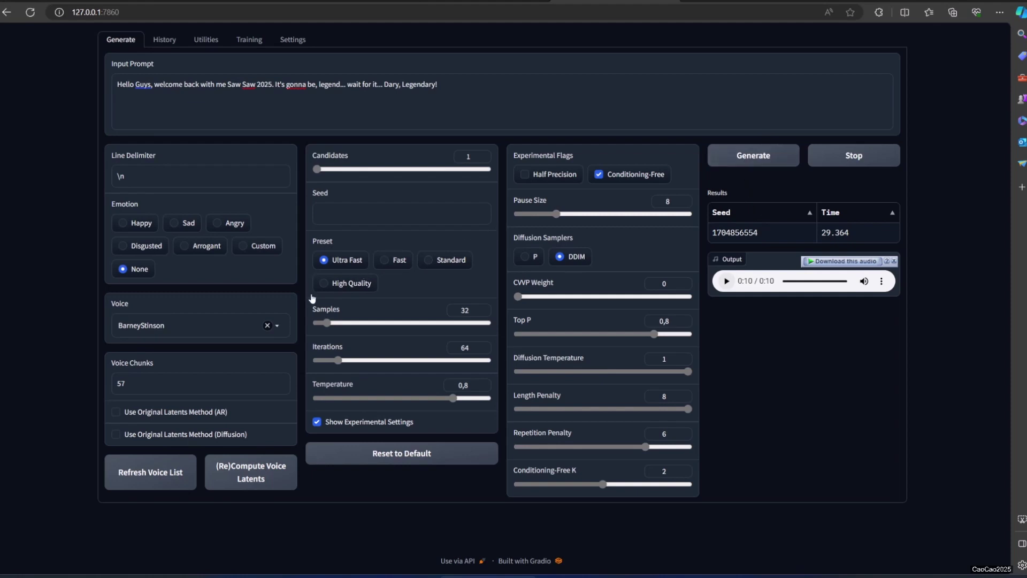
double_click(464, 311)
text(6)
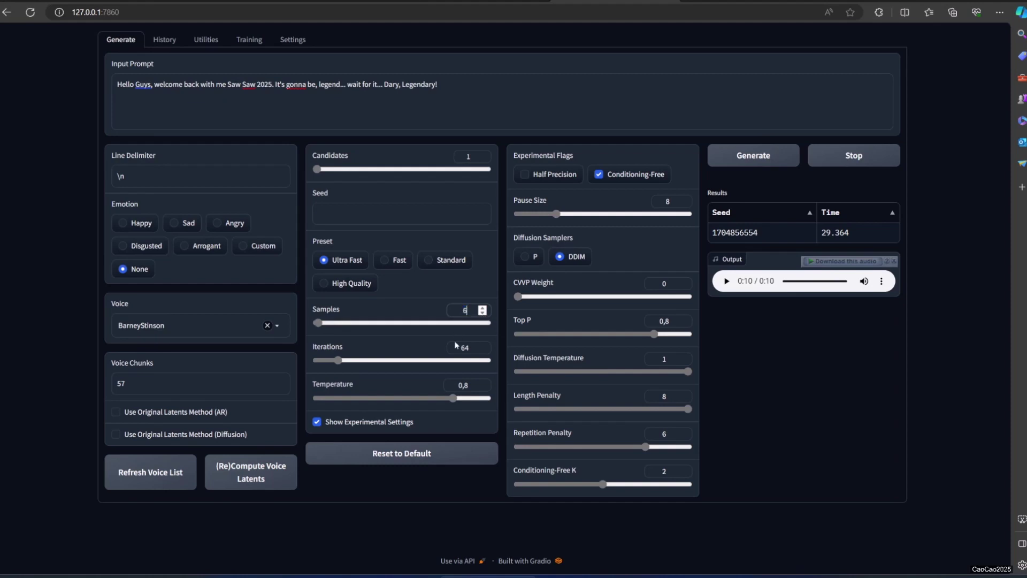
key(Tab)
text(32)
click(742, 165)
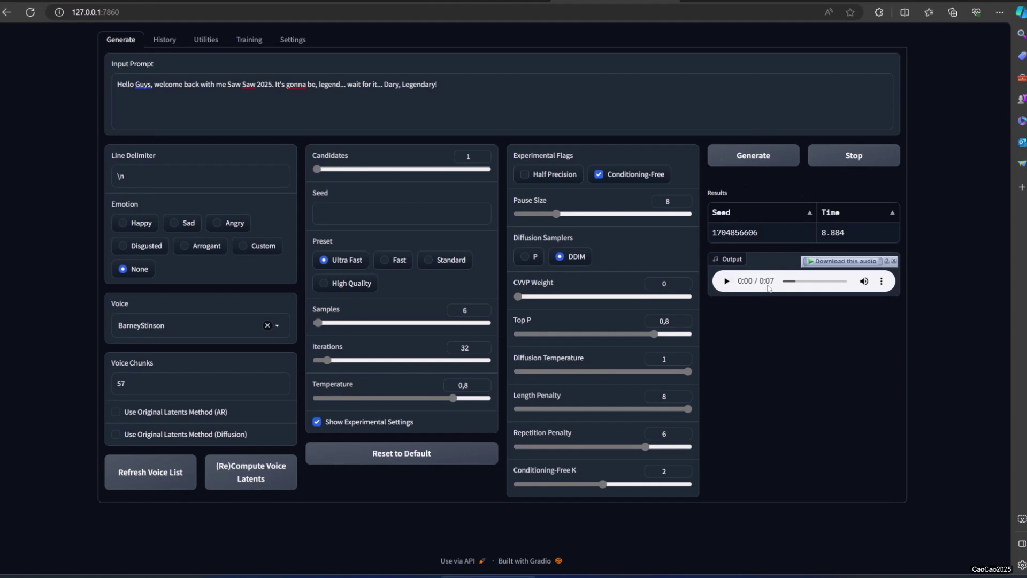
click(725, 282)
Switch the voice to FrankUnderwood and generate the same "Legendary" prompt
click(280, 328)
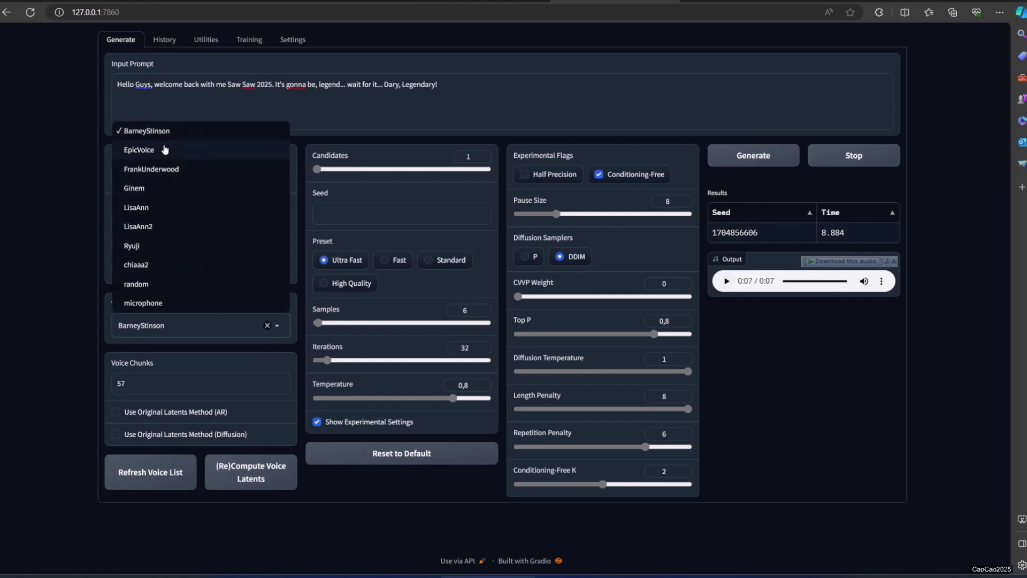
click(165, 169)
click(742, 155)
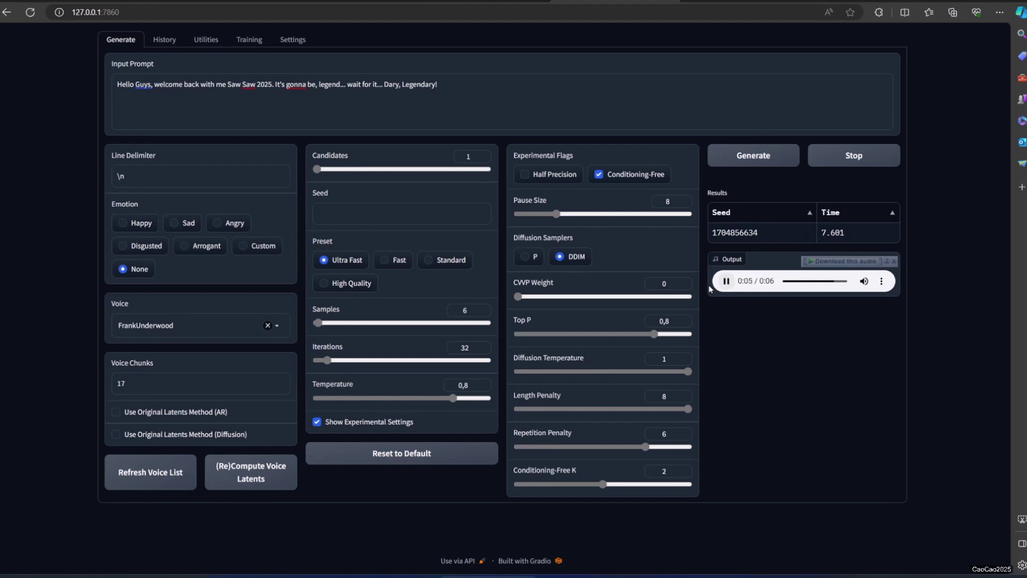
Replace the prompt with the full "Money is the Mc-mansion in Sarasota" quote, generate it with the FrankUnderwood voice and play the output
key(ctrl+a)
text(Money is the Mc-mansion in Sarasota that starts falling apart after 10 years. Power is the old stone building that stands for centuries. I cannot respect someone who doesn't see the difference.)
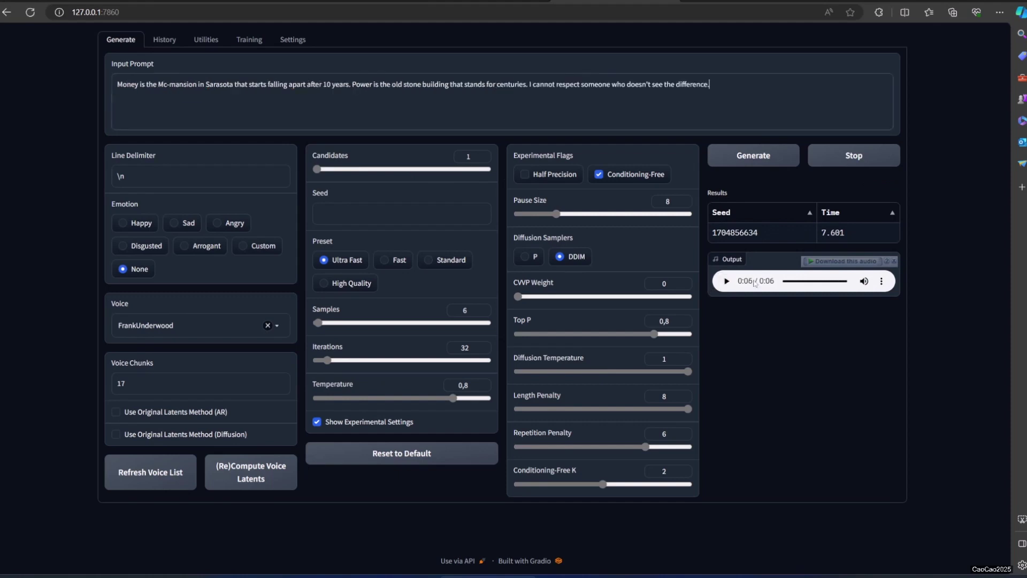
click(753, 155)
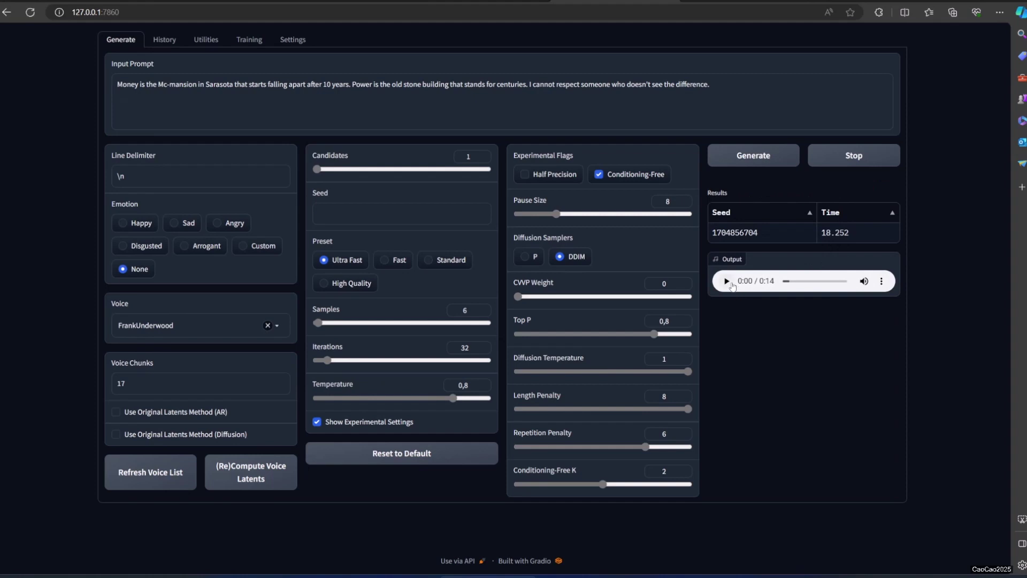
click(726, 282)
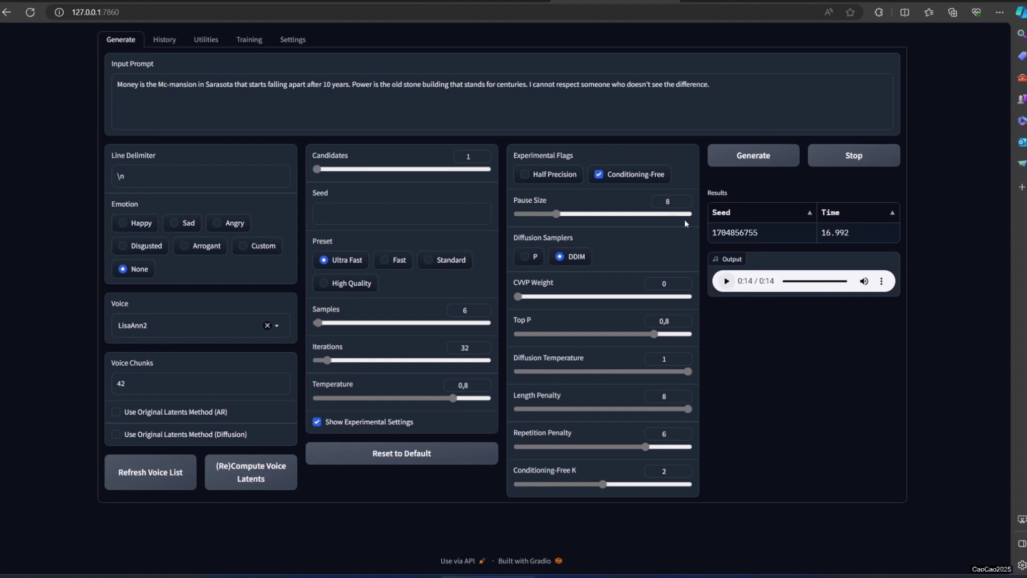
Generate and play another LisaAnn2 take of the Mc-mansion quote, then generate and play it with the Ryuji voice
click(730, 161)
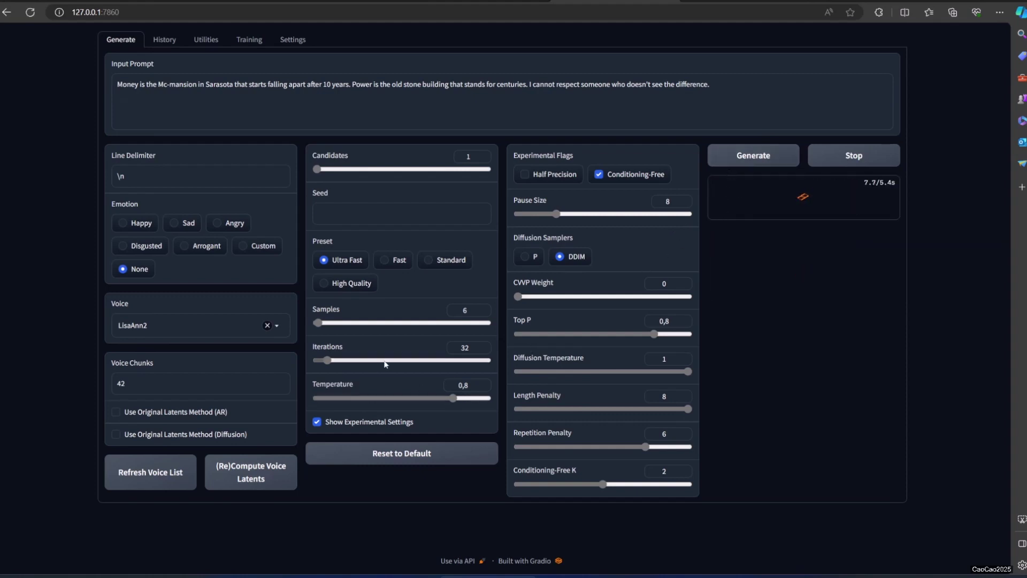
click(726, 282)
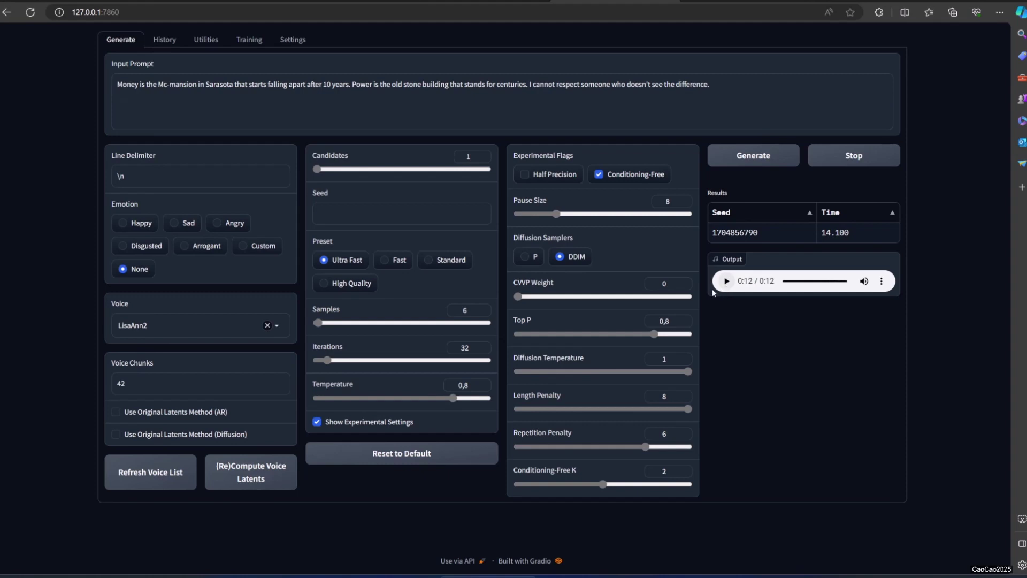
click(164, 326)
click(164, 346)
click(753, 154)
click(726, 282)
Replace the prompt with the passage starting "The inhabitants of China are known to the world as Chinese", generate it with EpicVoice and play it
key(ctrl+a)
text(The inhabitants of China are known to the world as Chinese. They speak of themselves as the "people of Han." As Han is name of a dynasty, it hardly denote the origin of the people. Many theories, based more or less upon religious myths, have been advanced to show whence the first inhabitants of China came; but their correctness must necessarily await further scientific discoveries. All accounts, however, agree that the basin of the Yellow River was the cradle of the Chinese culture, and that their ancestors were a nomadic people who, some five or six thousand years ago, migrated from the north-western part of Asia and finally settled in the northern-central part of what is now China.)
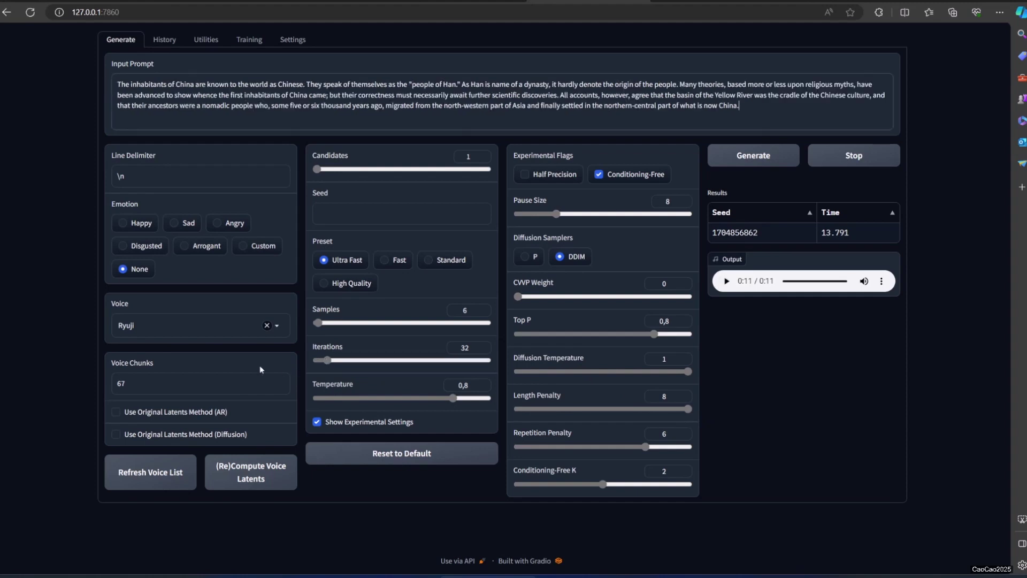
click(243, 336)
click(160, 152)
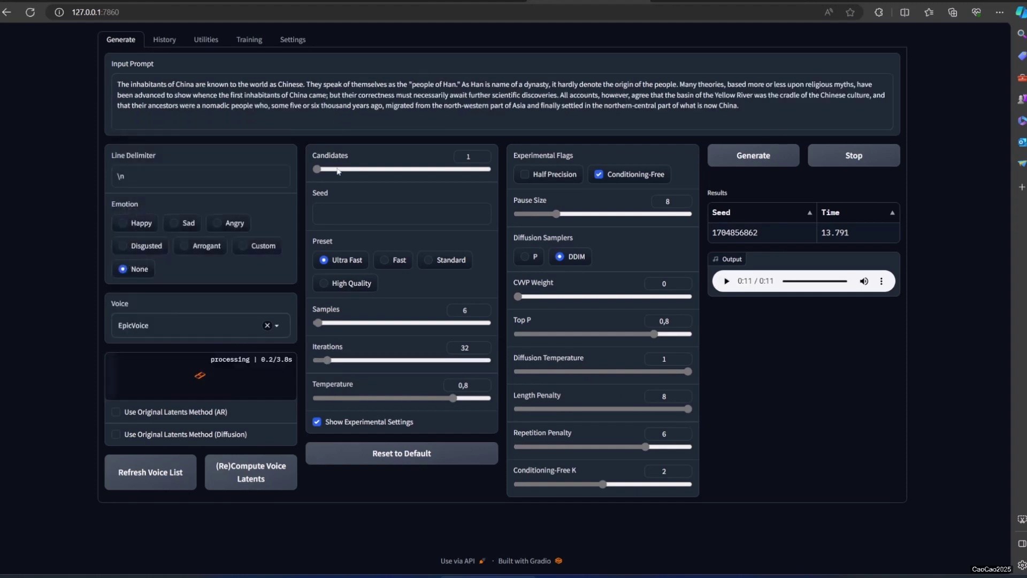
click(751, 160)
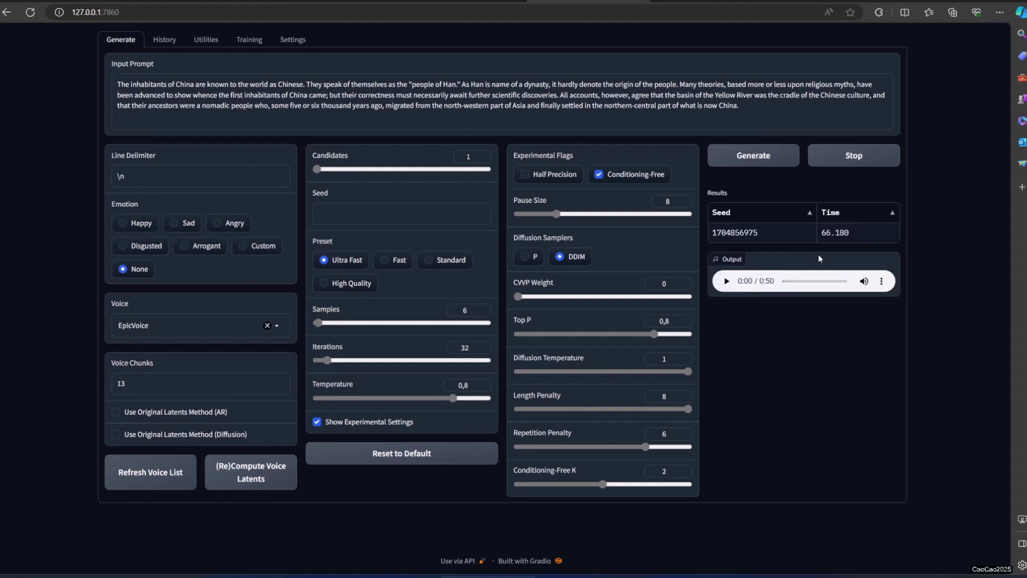
click(727, 281)
Generate the China passage with the Ginem voice, check the interface settings while it runs, and play the output
click(194, 324)
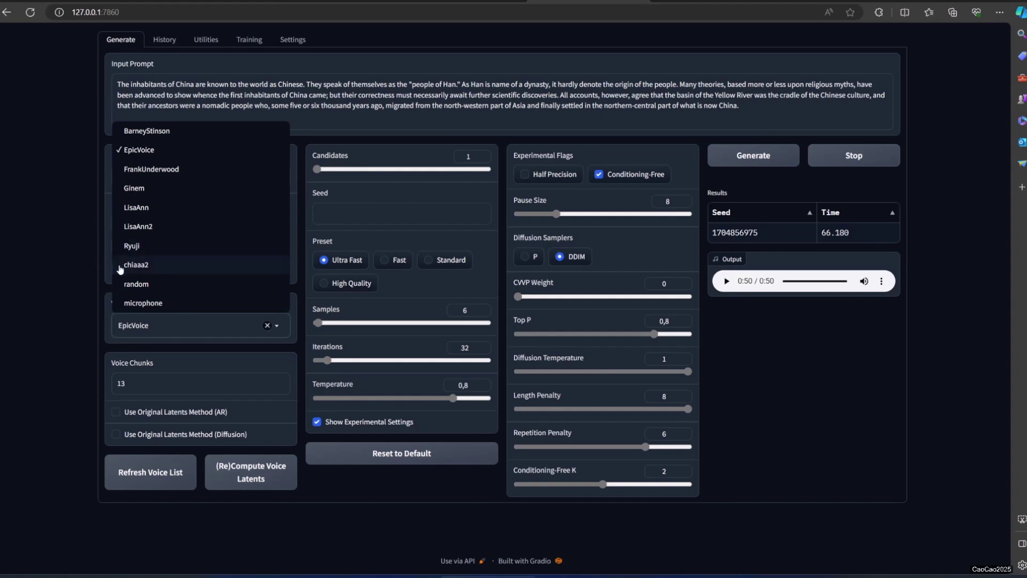
click(135, 192)
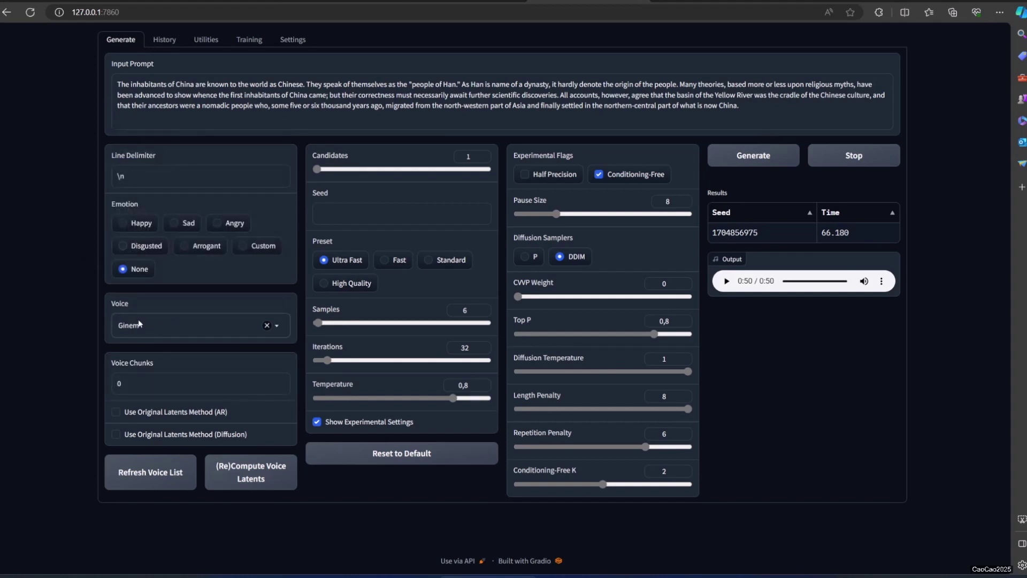
click(738, 160)
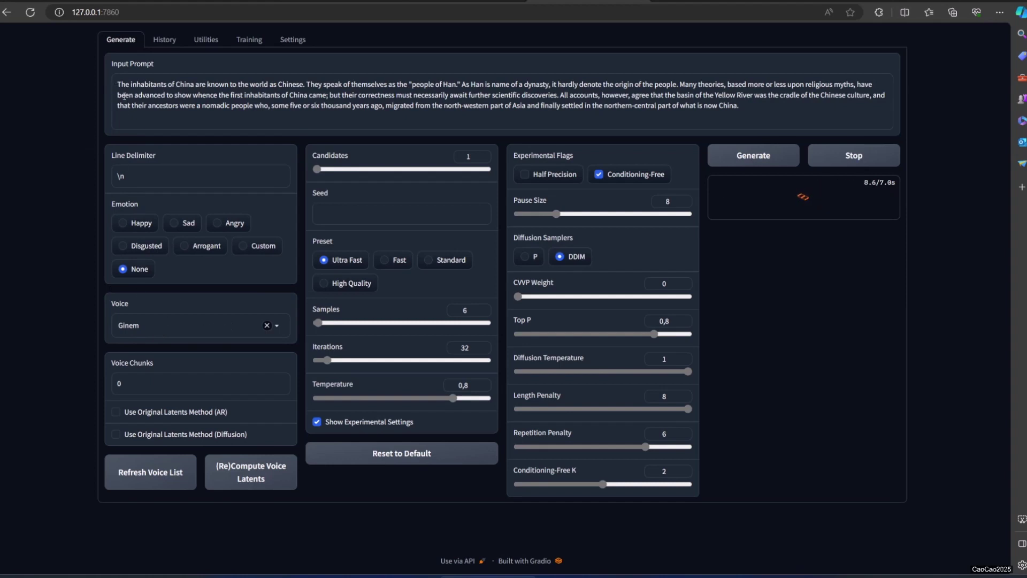
click(284, 40)
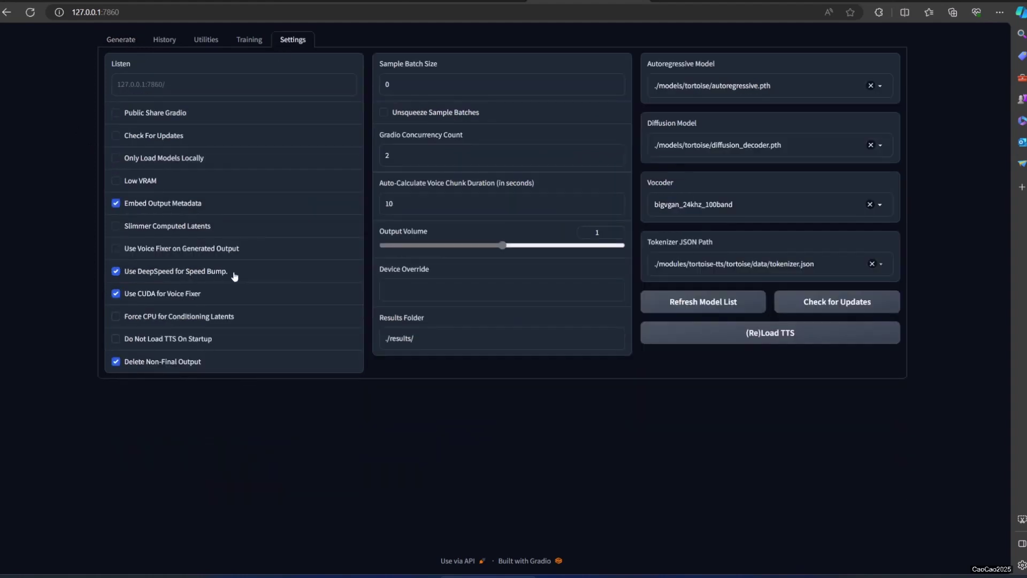
click(128, 40)
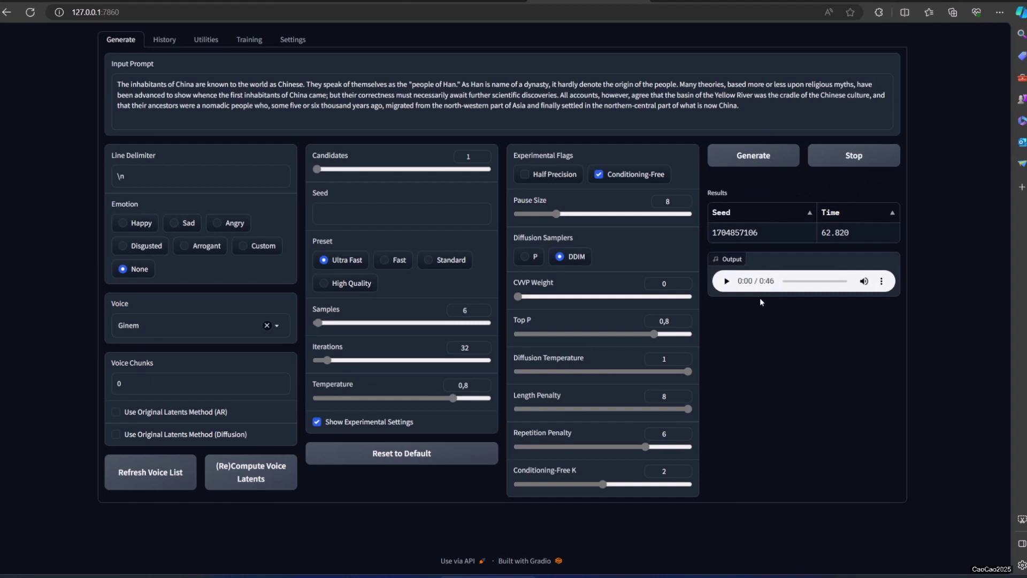
click(722, 282)
Try the LisaAnn voice, then generate the China passage with the LisaAnn2 voice and play the output
click(208, 333)
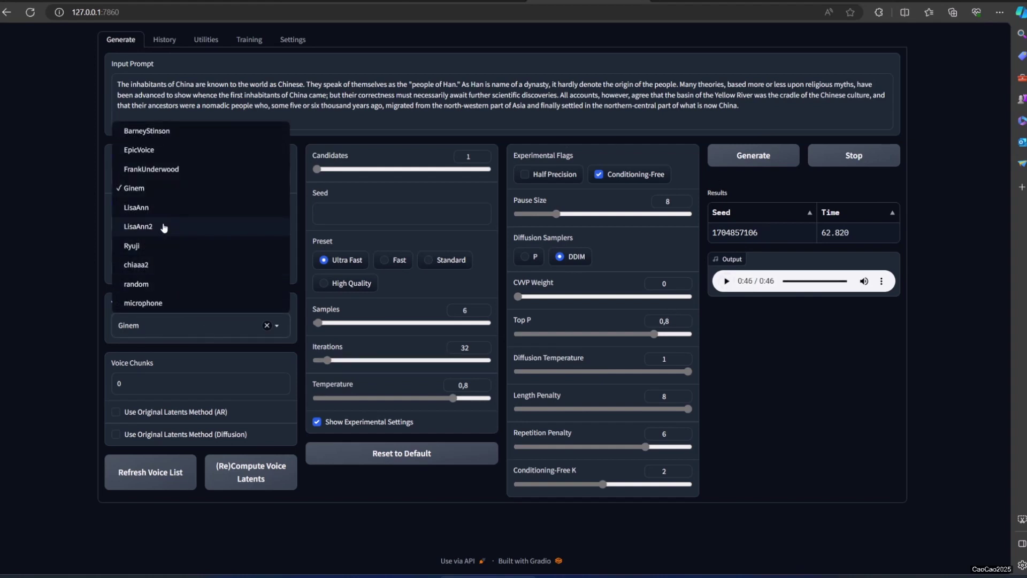
click(168, 215)
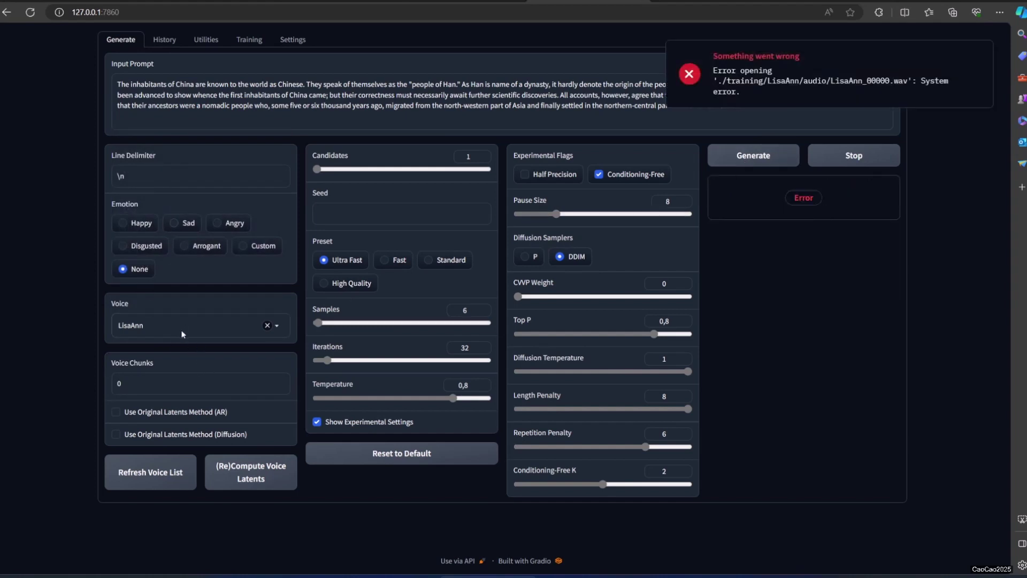
click(210, 338)
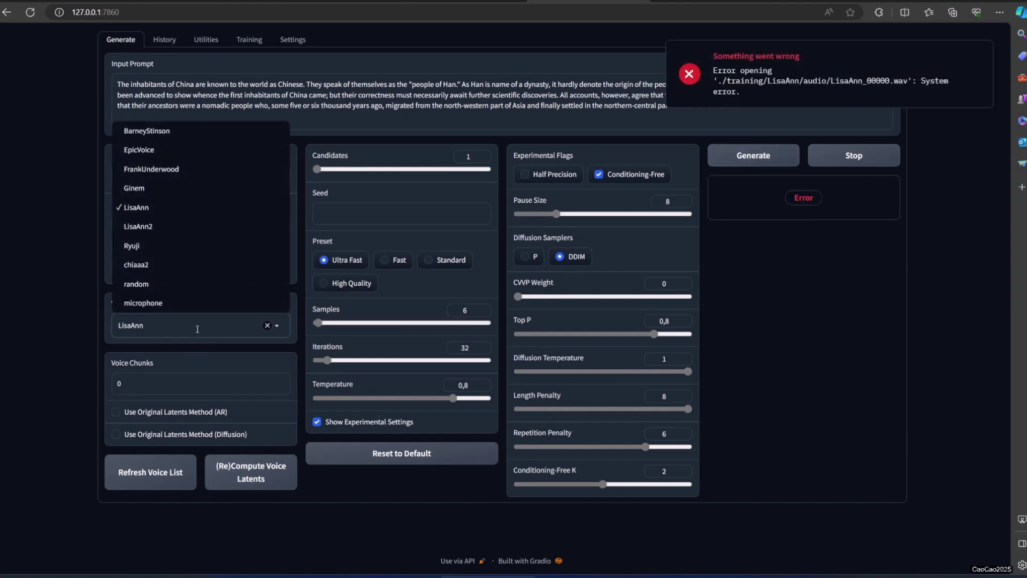
click(153, 229)
click(745, 157)
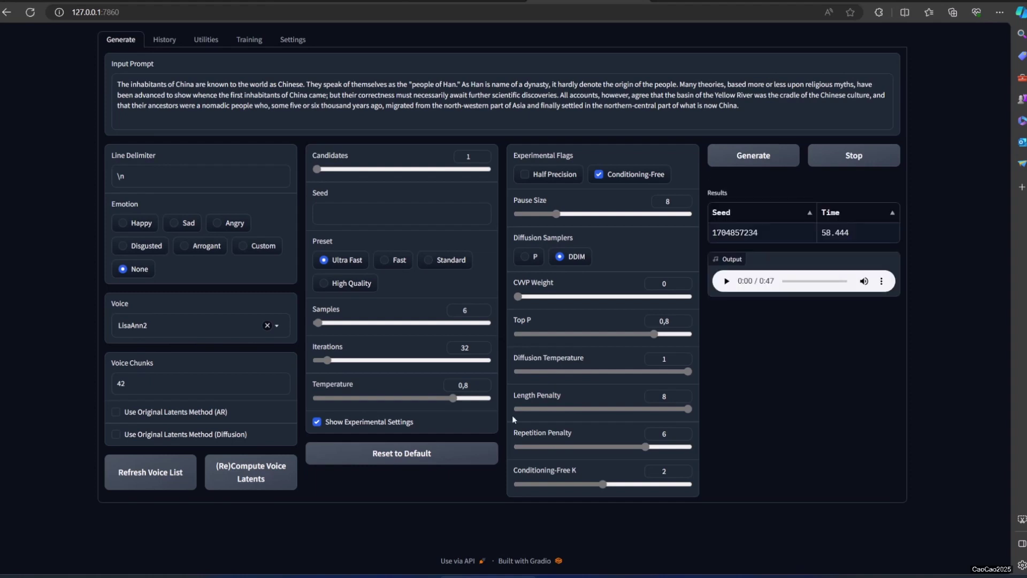
click(725, 282)
Set the autoregressive model to ./training/LisaAnn/finetune/models/3006_gpt.pth and check the available diffusion models
click(302, 44)
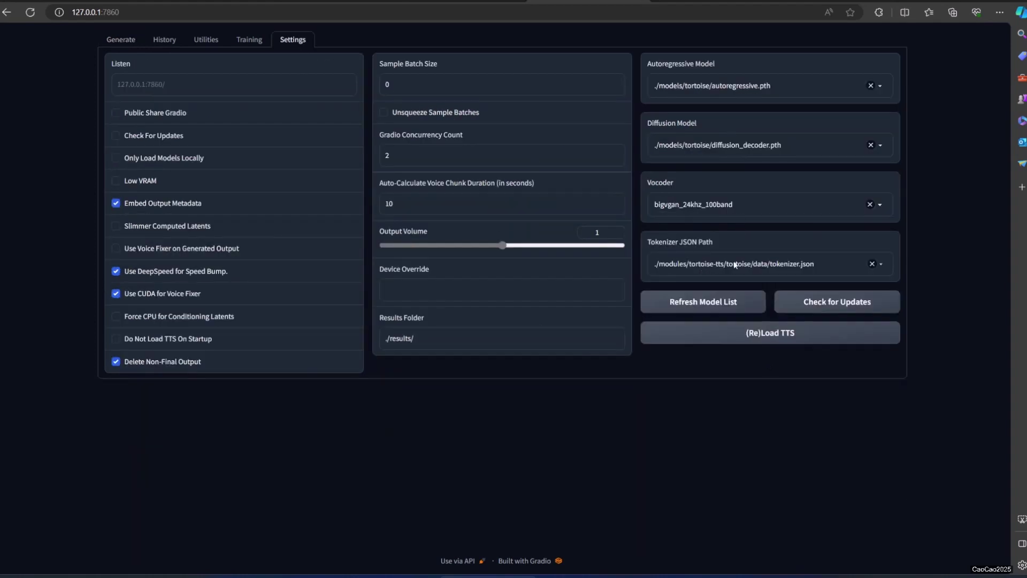
click(804, 88)
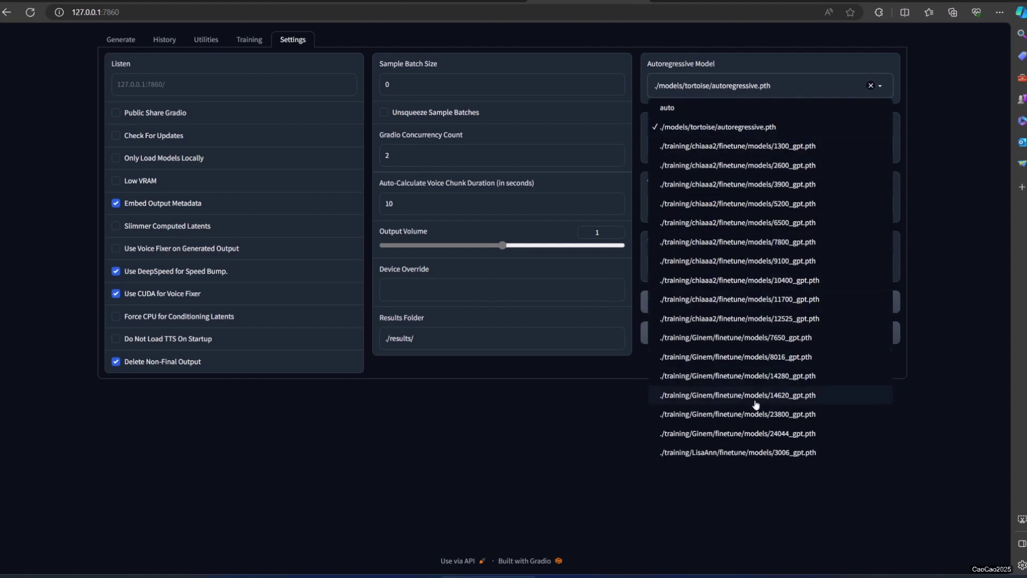
click(790, 454)
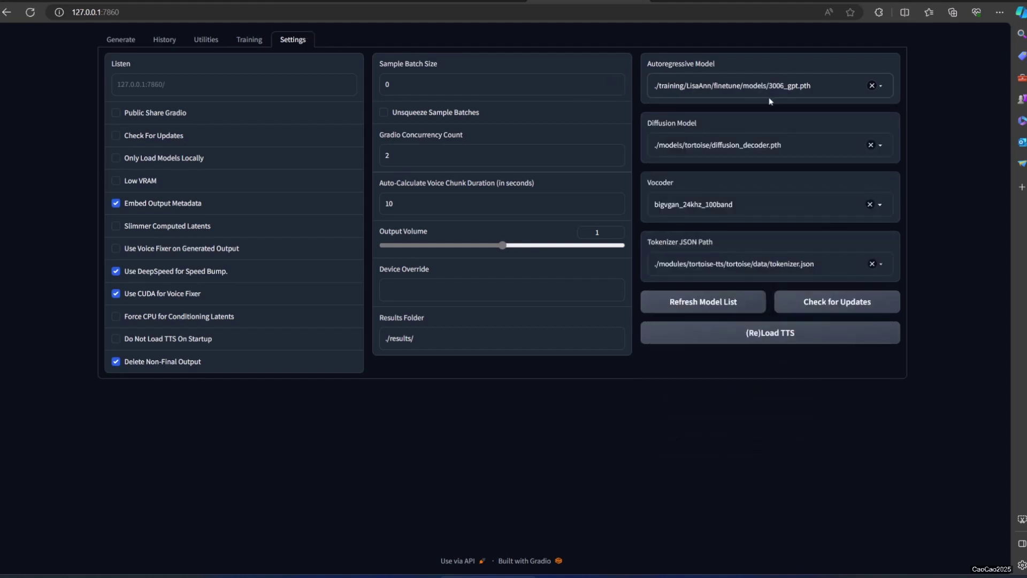
click(778, 145)
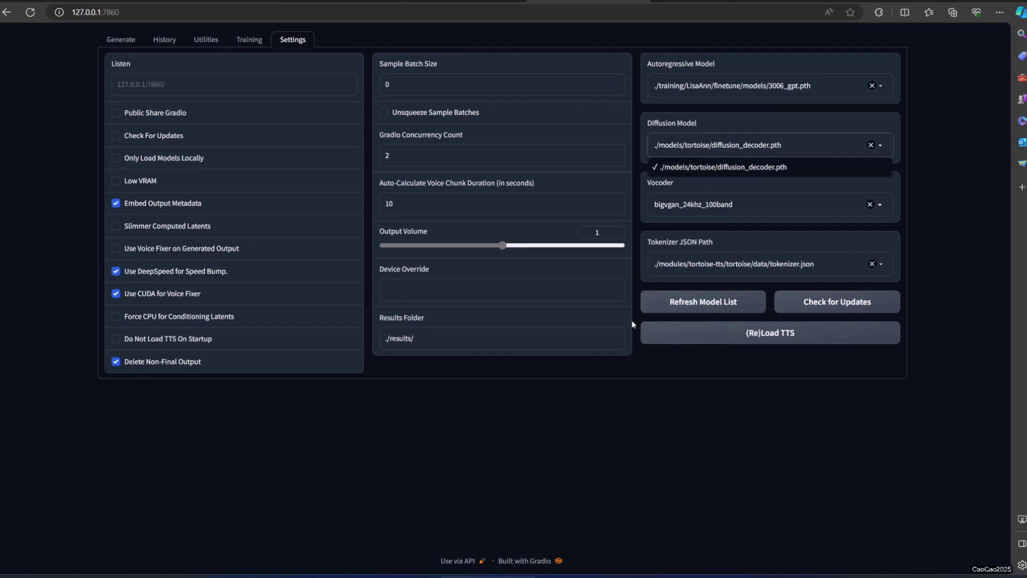
click(628, 427)
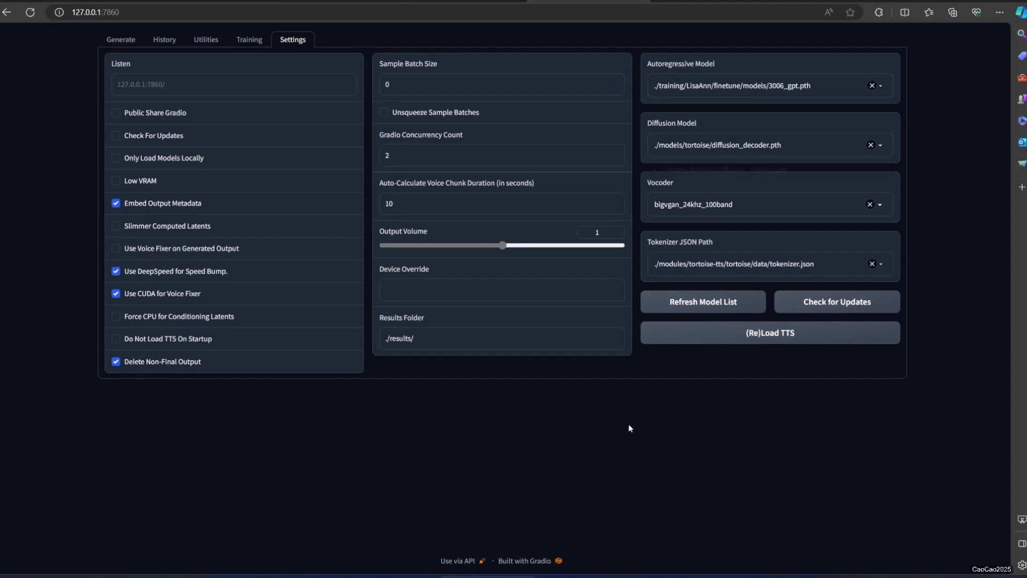
Generate the China passage with the LisaAnn voice, view the training dataset preparation options meanwhile, and play the output
click(119, 41)
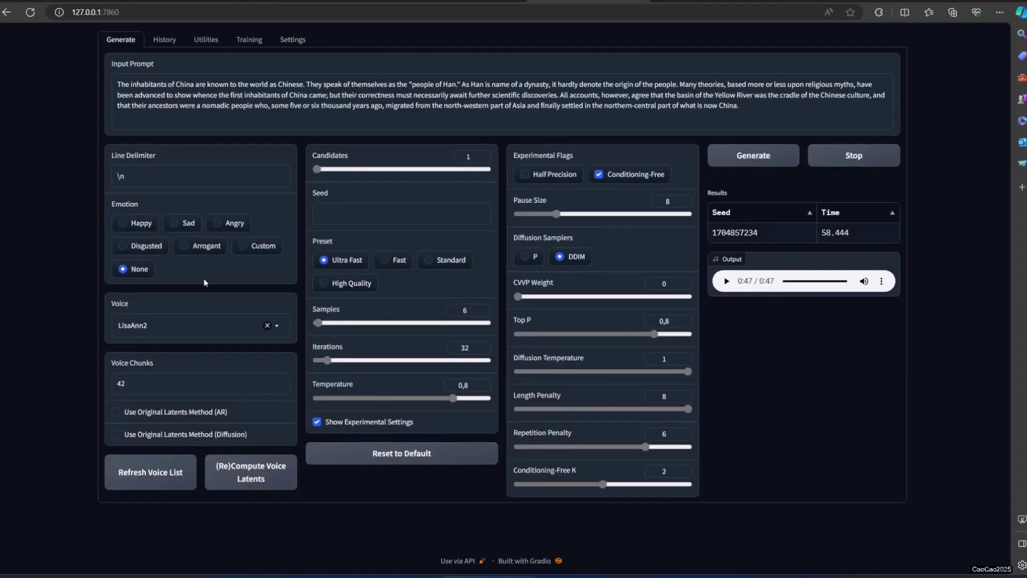
click(182, 332)
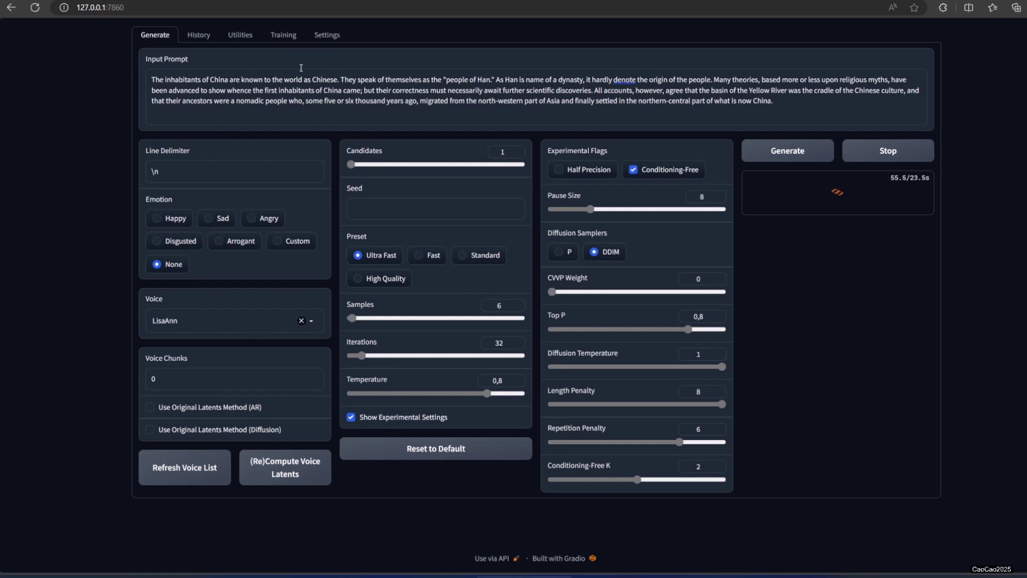
click(296, 38)
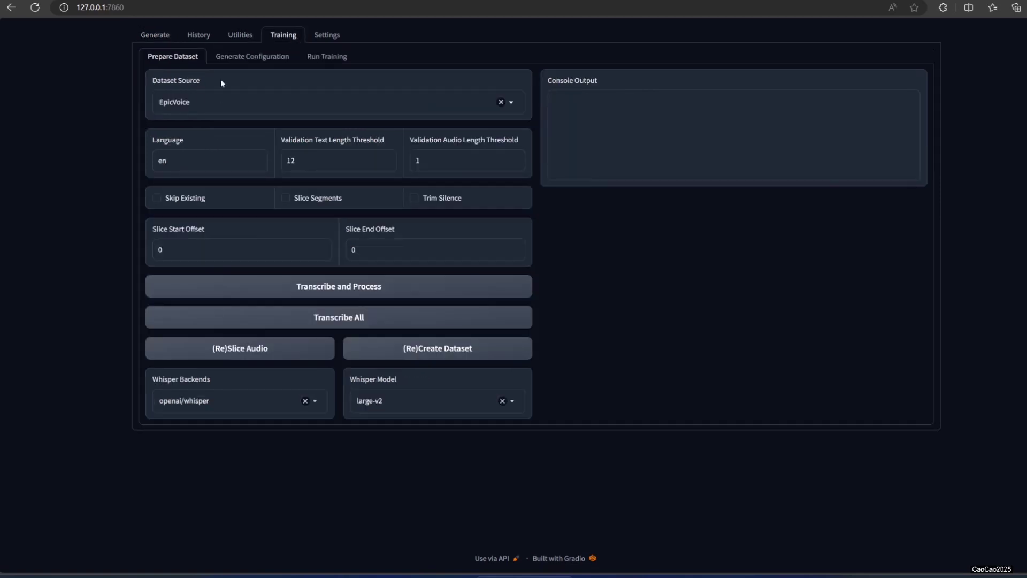
click(156, 36)
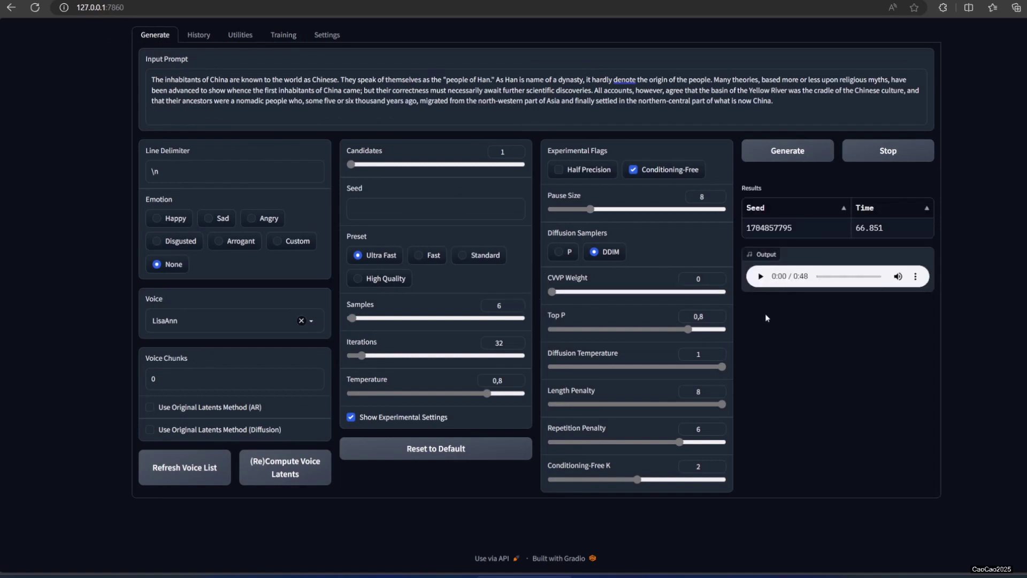
click(760, 276)
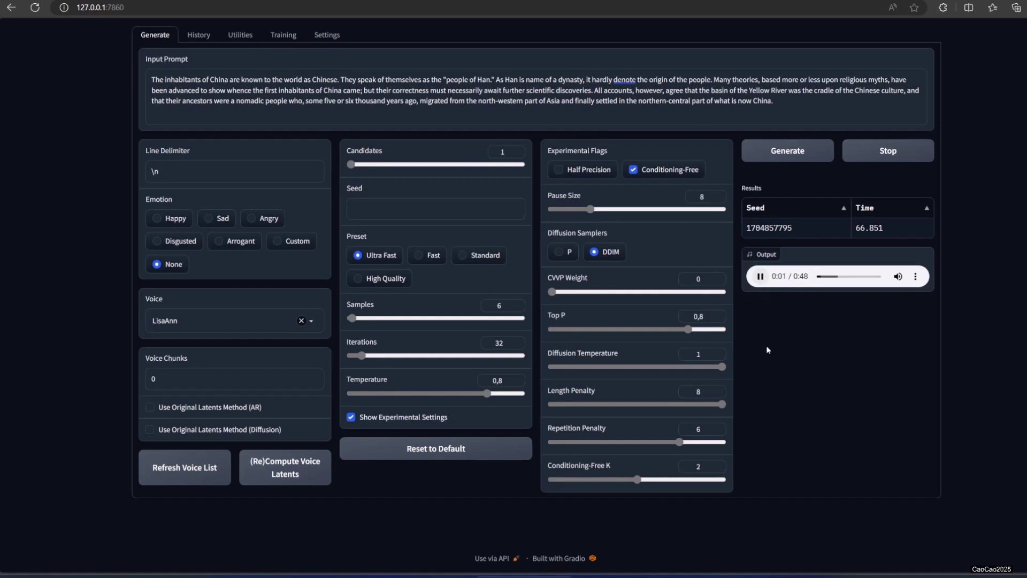